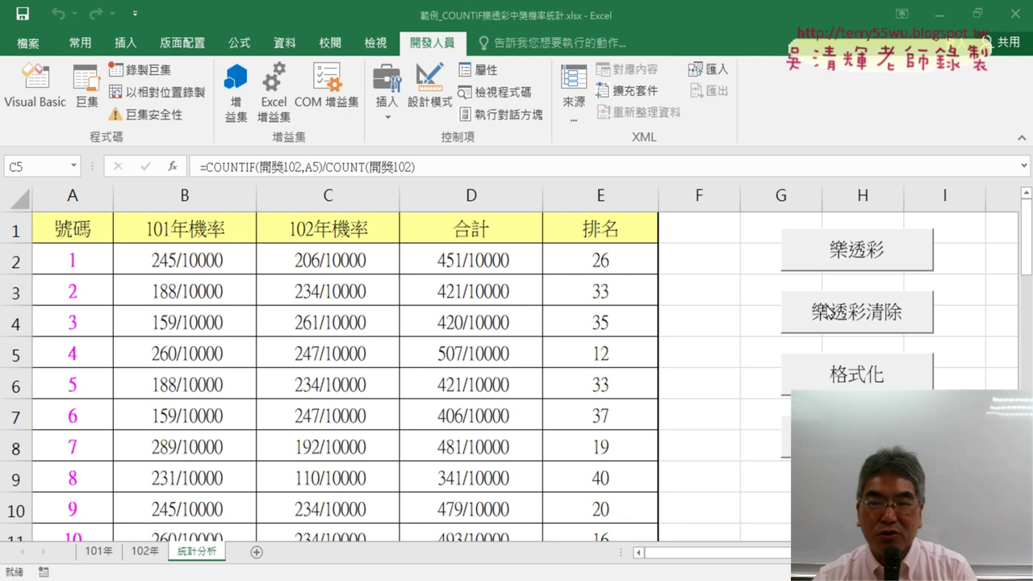
Clear and refill the lottery table, then shade the top-seven column A numbers yellow.
left_click(887, 319)
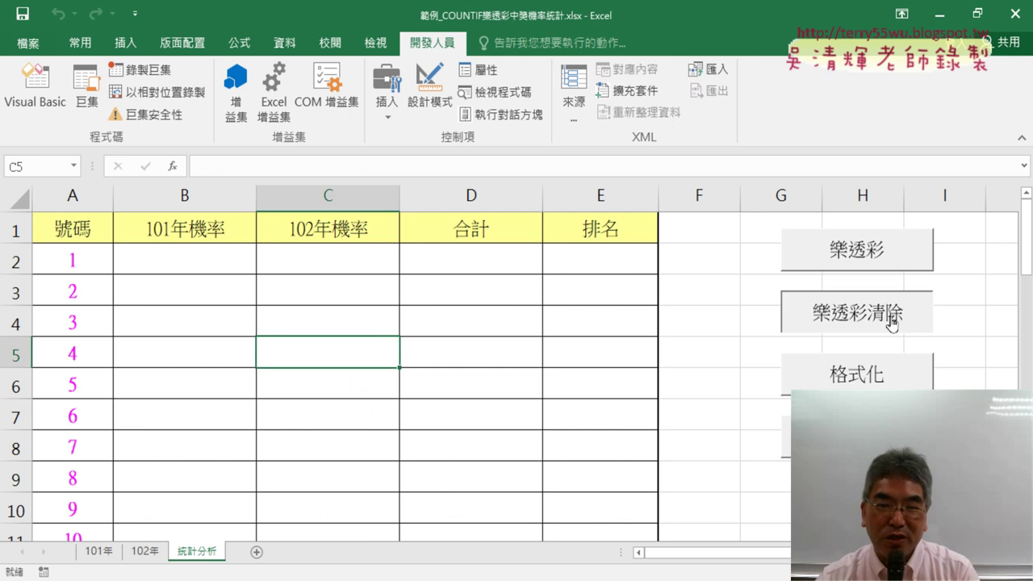
left_click(864, 257)
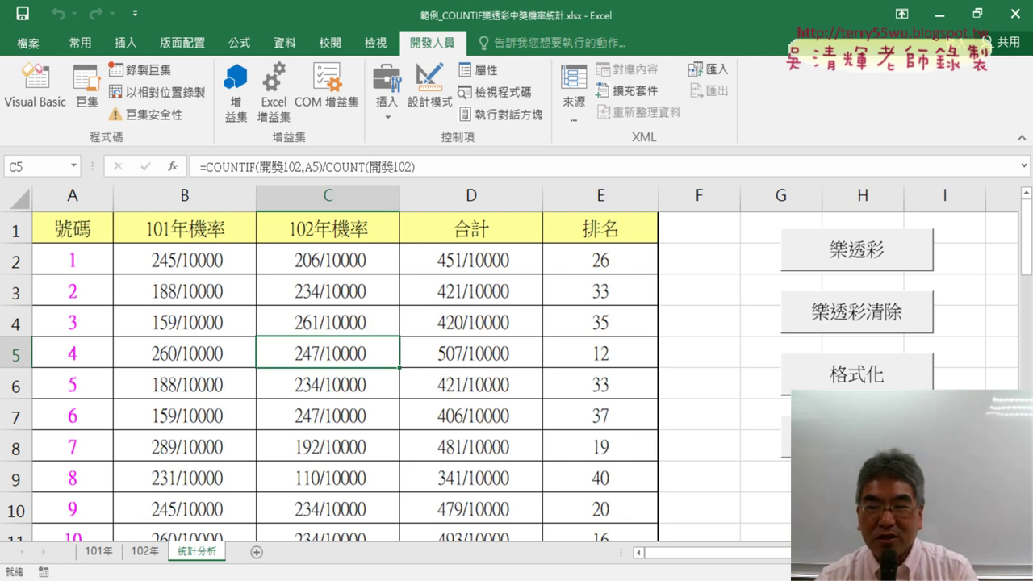
left_click(807, 368)
scroll(273, 369, "down", 4)
scroll(273, 369, "down", 3)
scroll(273, 369, "down", 5)
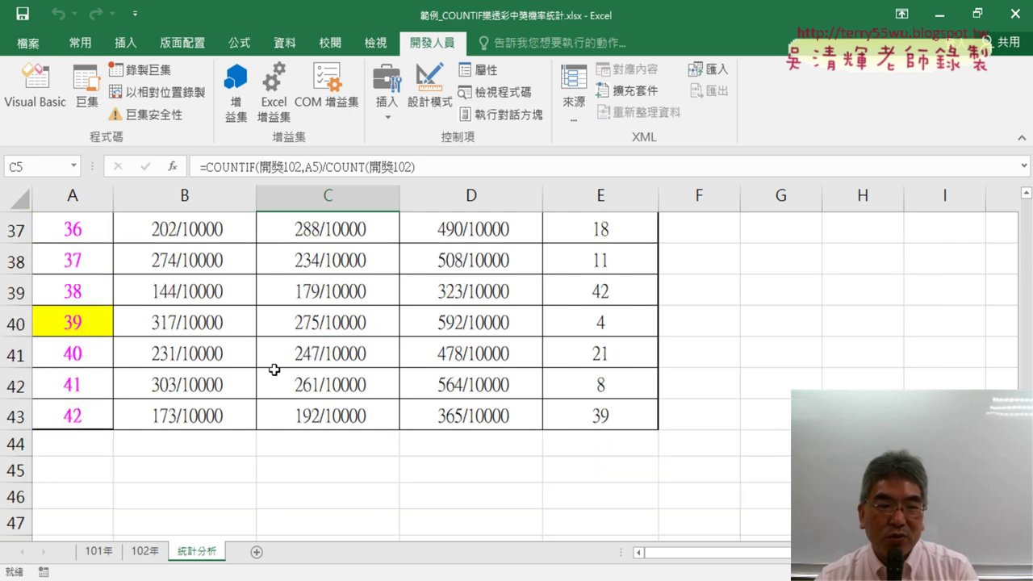
scroll(273, 369, "up", 4)
scroll(274, 370, "up", 8)
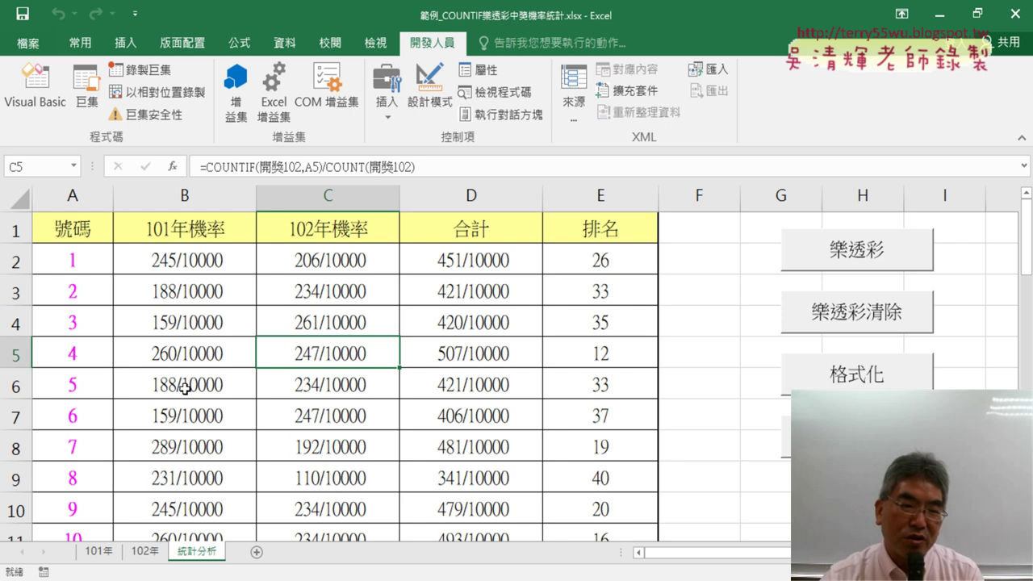
scroll(234, 407, "down", 2)
scroll(217, 407, "up", 3)
scroll(408, 377, "down", 4)
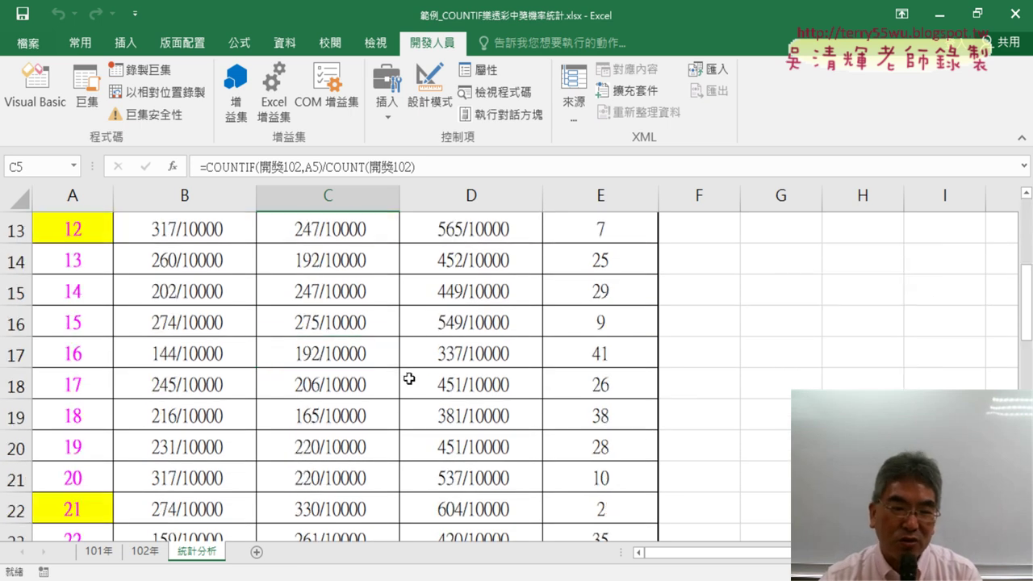
scroll(323, 375, "down", 2)
scroll(221, 374, "down", 2)
scroll(219, 375, "down", 2)
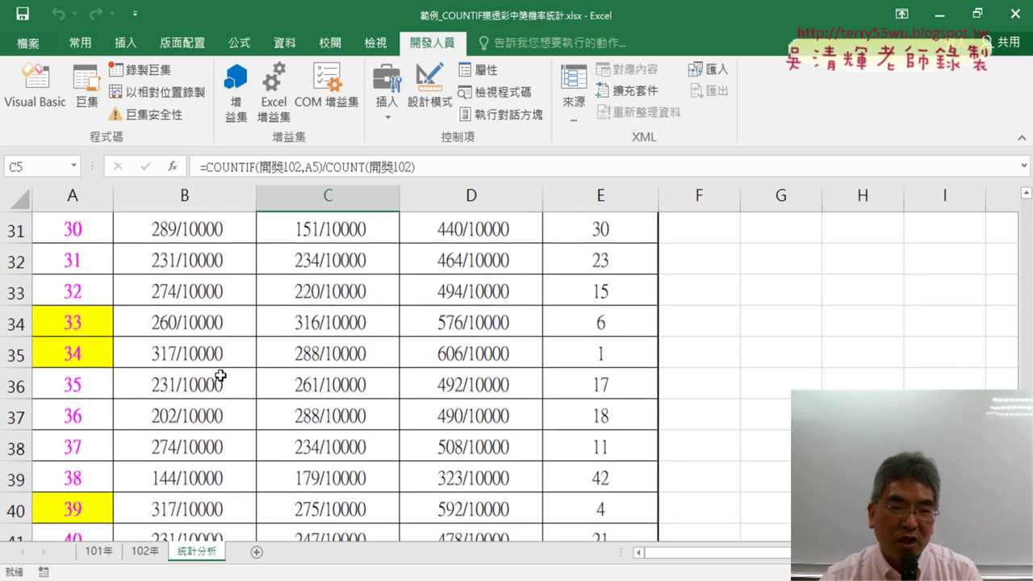
scroll(219, 375, "up", 7)
scroll(219, 376, "up", 3)
scroll(139, 380, "down", 2)
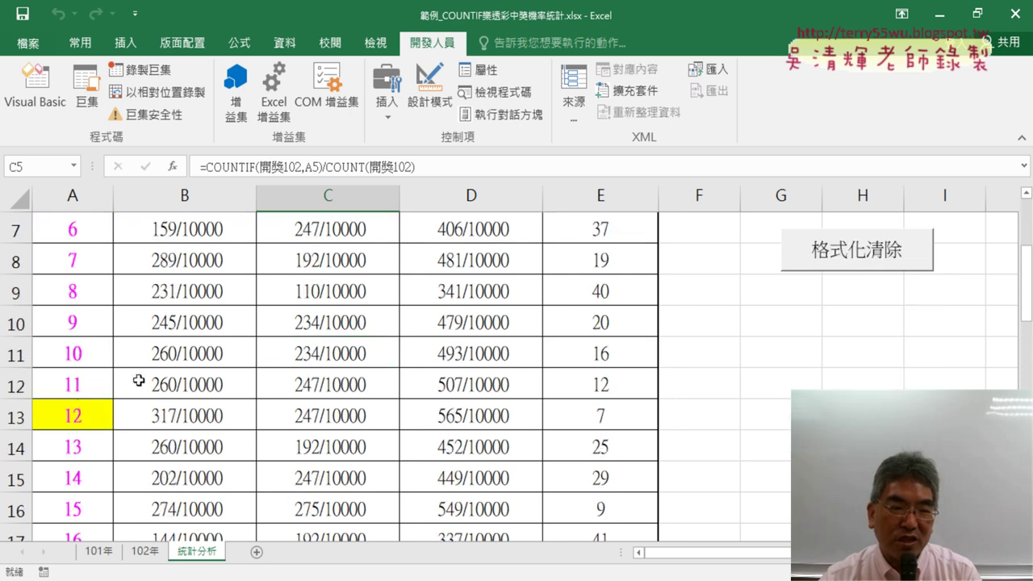
Select cells in the empty column F, ending on F1 for the new heading.
left_click(76, 416)
scroll(76, 416, "up", 2)
left_click(722, 263)
scroll(310, 450, "down", 3)
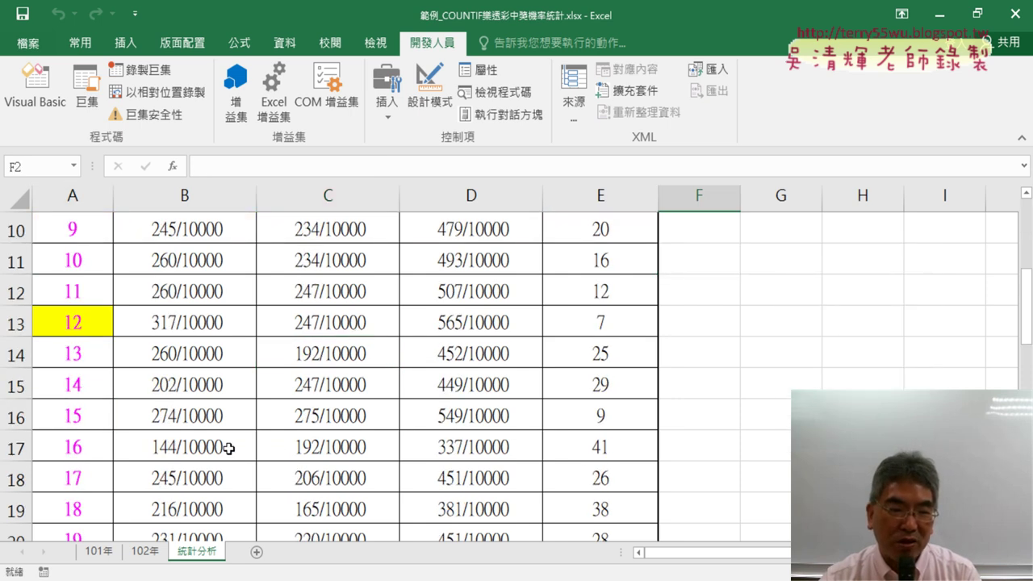
scroll(229, 449, "down", 1)
scroll(733, 316, "up", 2)
scroll(686, 300, "up", 2)
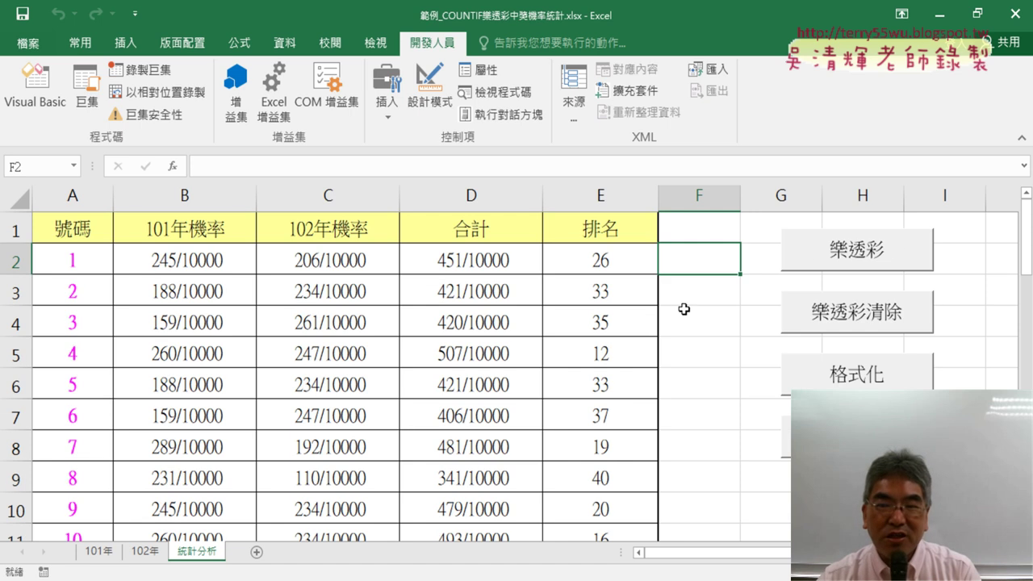
left_click(686, 298)
left_click(709, 222)
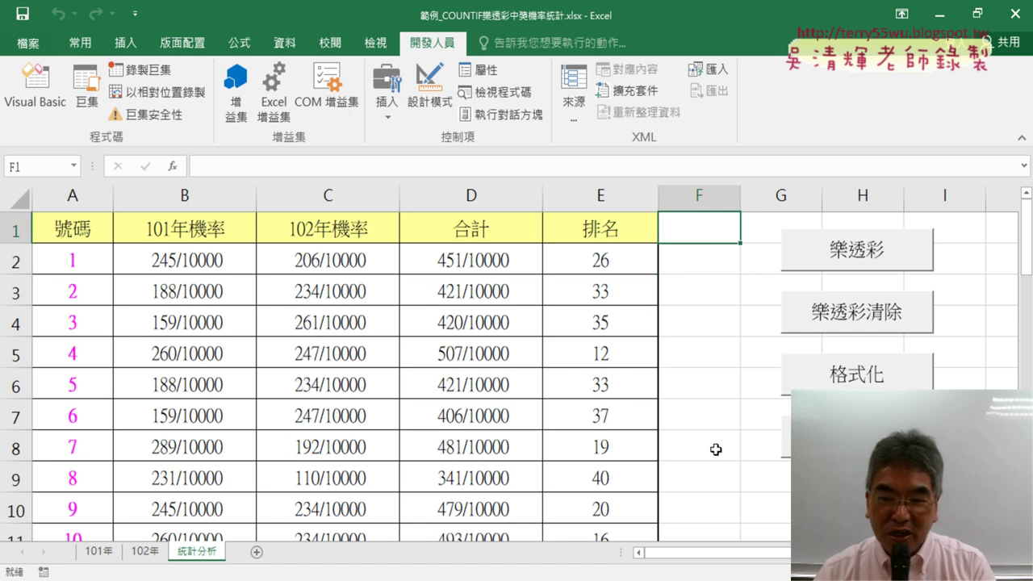
Enter the heading 前七名 in cell F1.
double_click(719, 226)
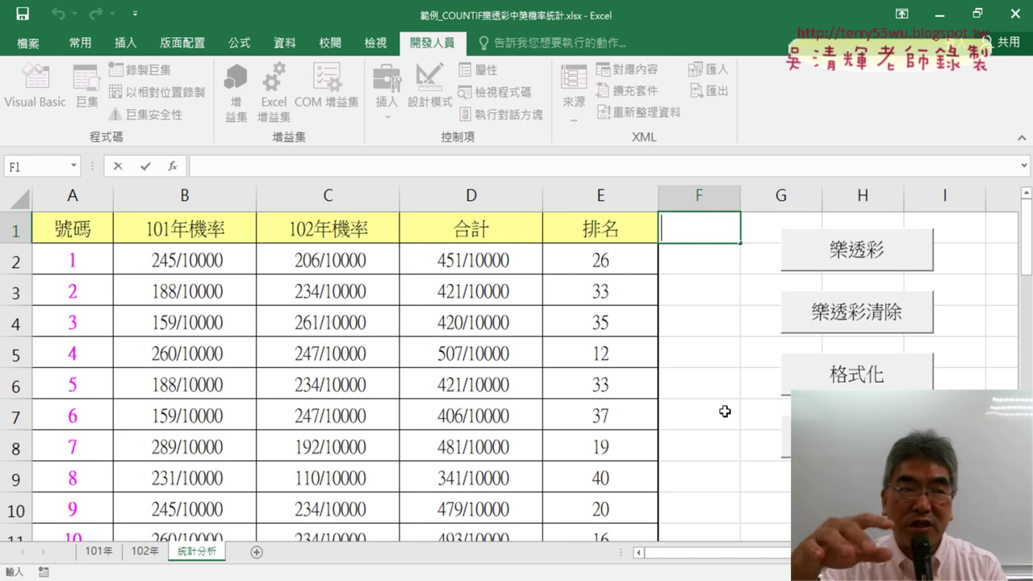
type("<")
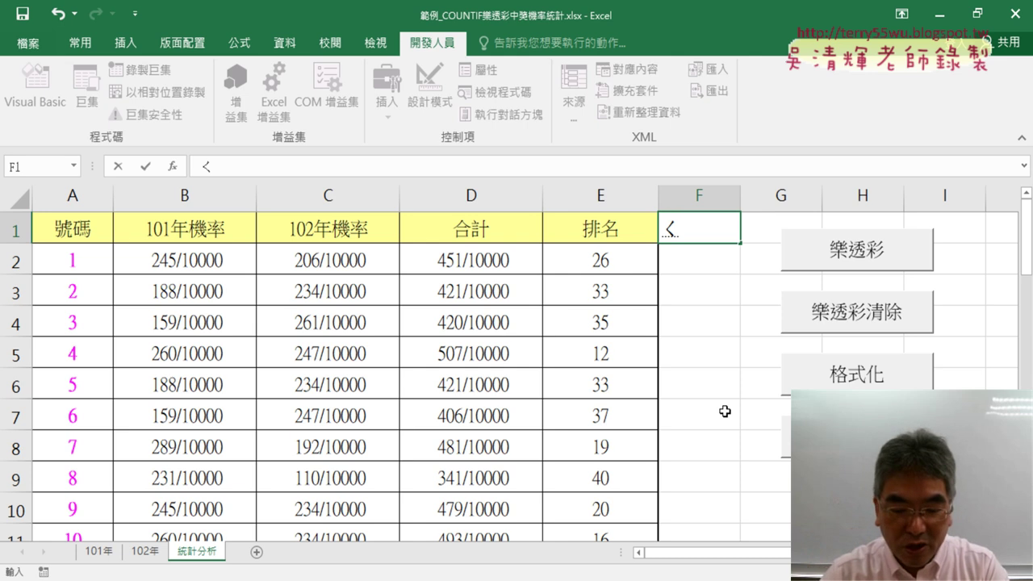
type("前")
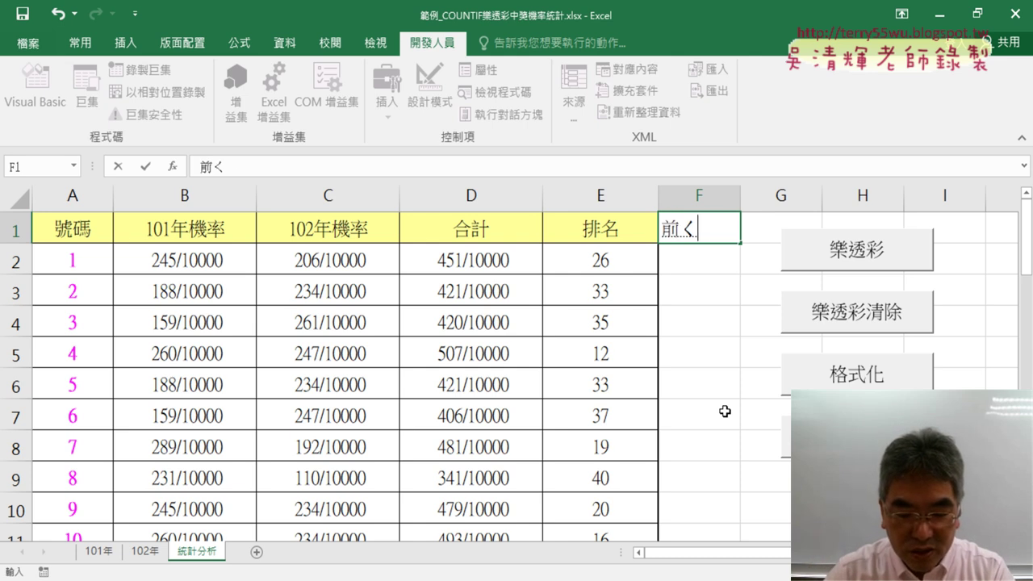
type("七名")
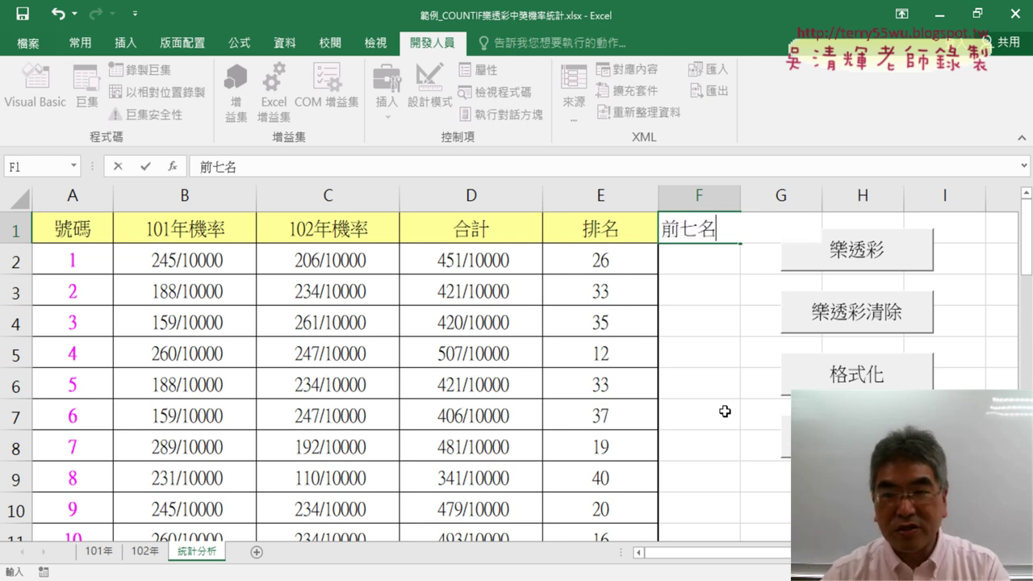
left_click(738, 397)
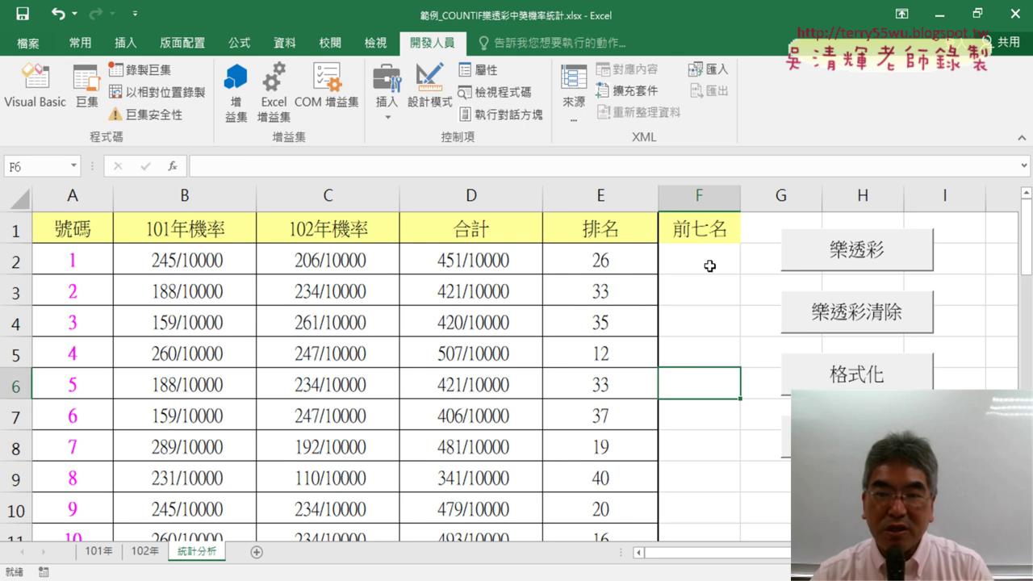
Select F2:F9 below the heading to mark where results will go.
left_click_drag(710, 266, 694, 479)
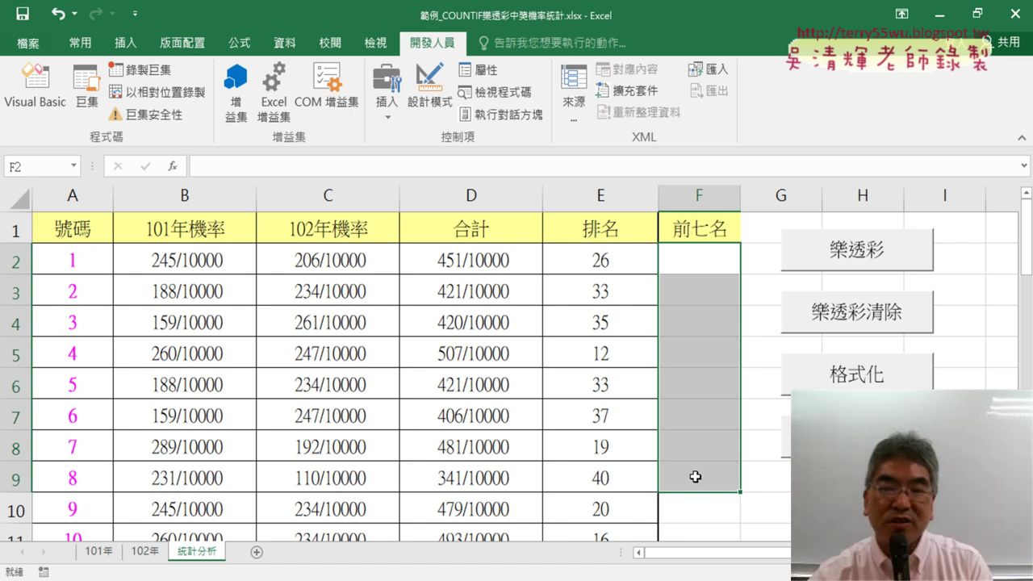
left_click(707, 261)
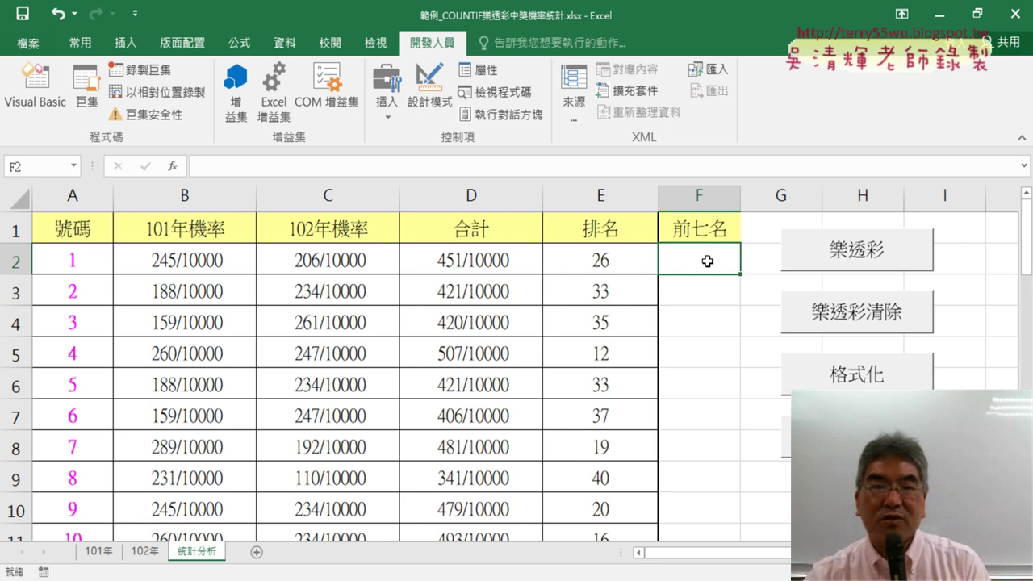
left_click_drag(707, 260, 708, 479)
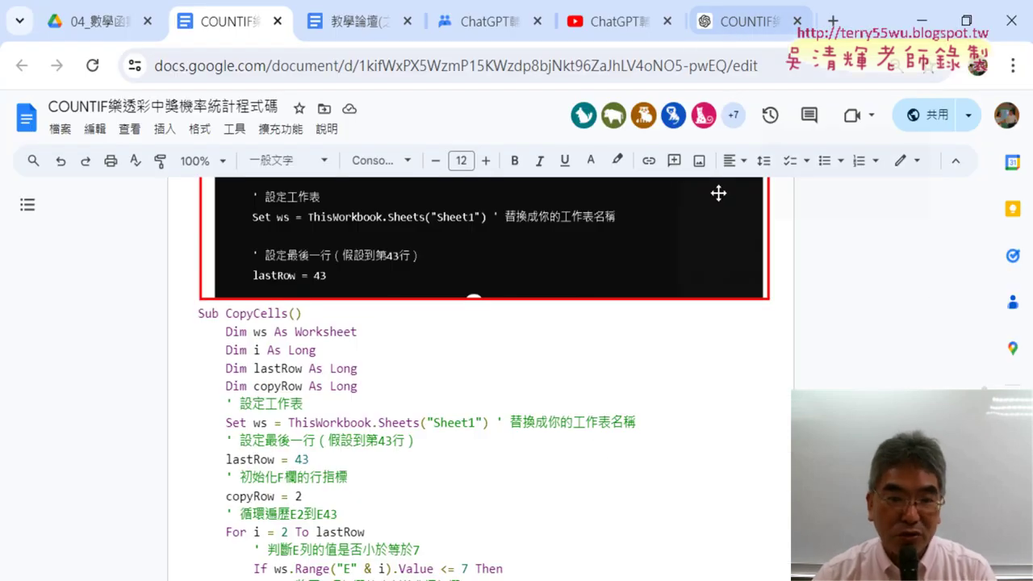
In ChatGPT, scroll back to the request and highlight its part about copying into F2–F8.
left_click(748, 22)
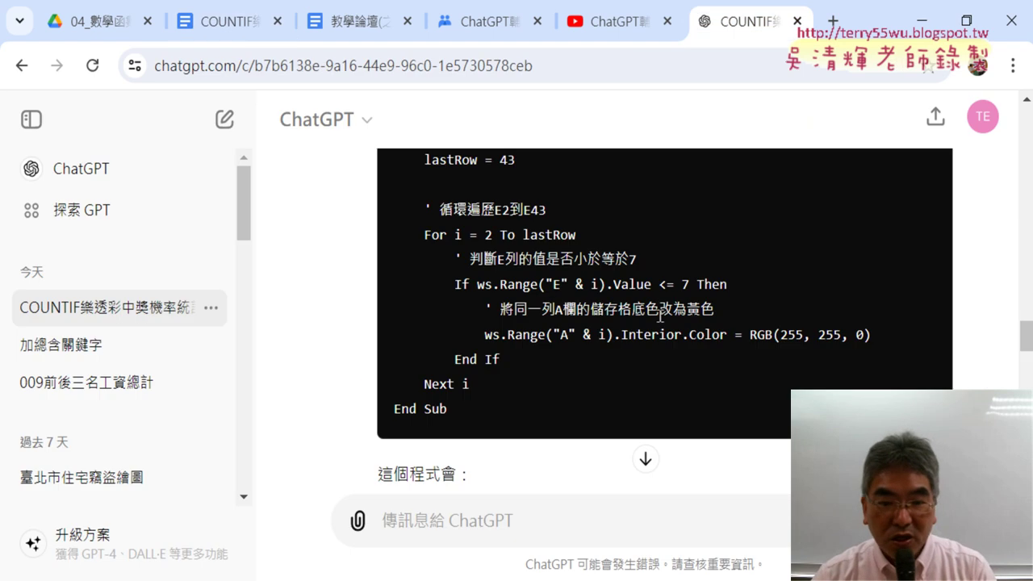
scroll(659, 317, "up", 2)
scroll(659, 317, "up", 2)
scroll(660, 317, "up", 2)
scroll(660, 317, "up", 1)
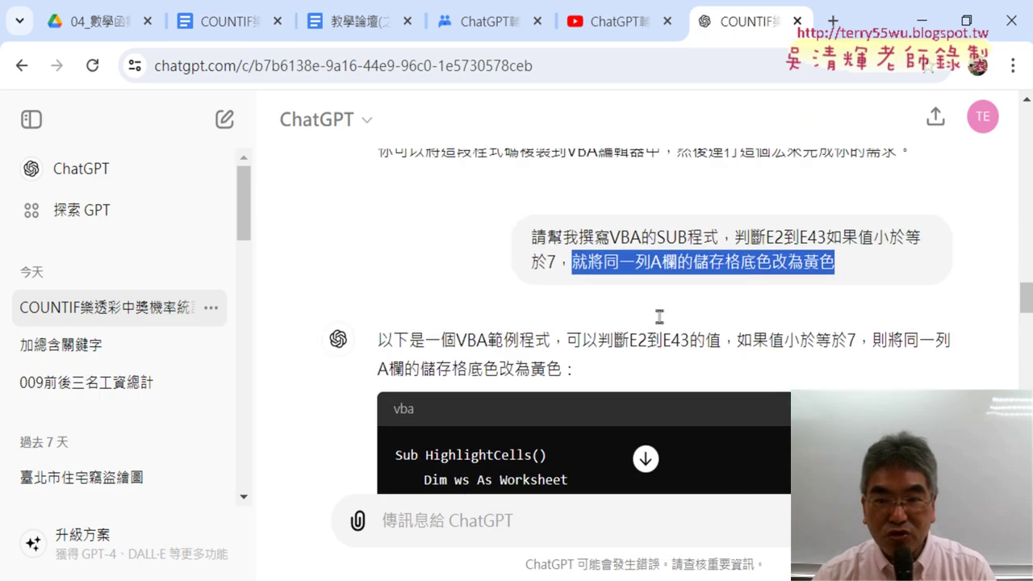
scroll(660, 316, "up", 1)
left_click_drag(836, 365, 574, 365)
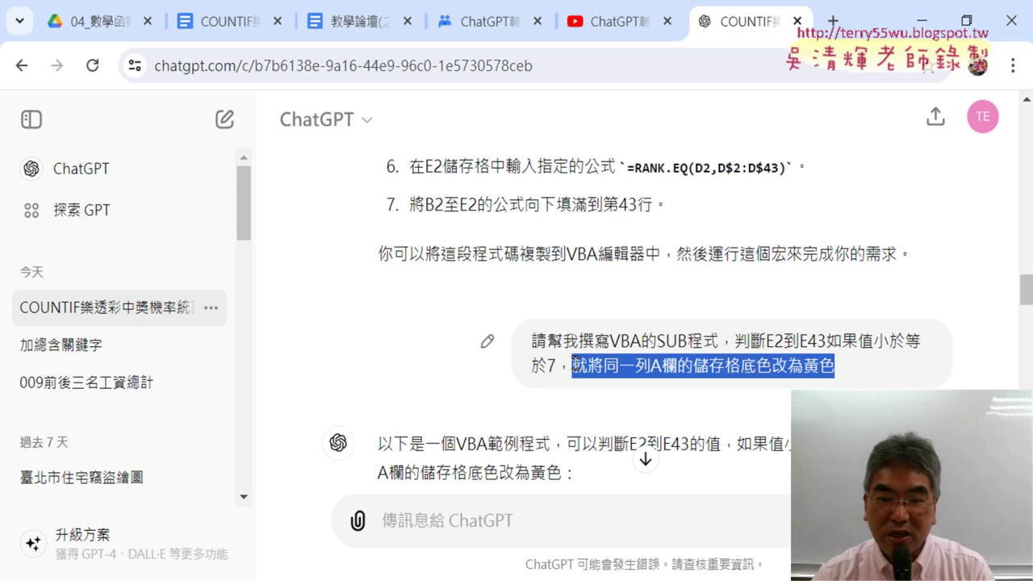
scroll(582, 365, "down", 3)
scroll(597, 368, "down", 3)
scroll(607, 371, "down", 3)
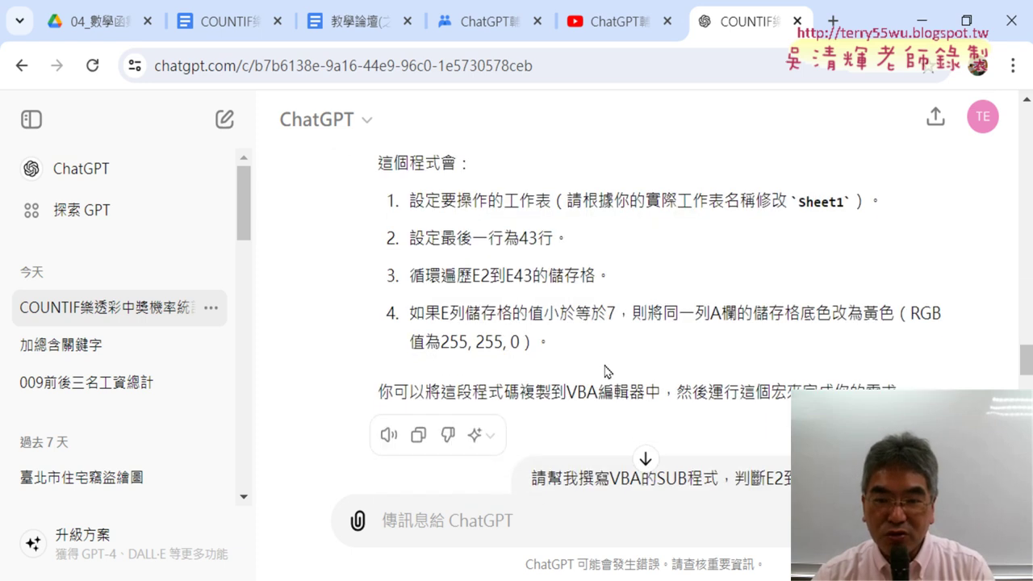
scroll(607, 369, "down", 2)
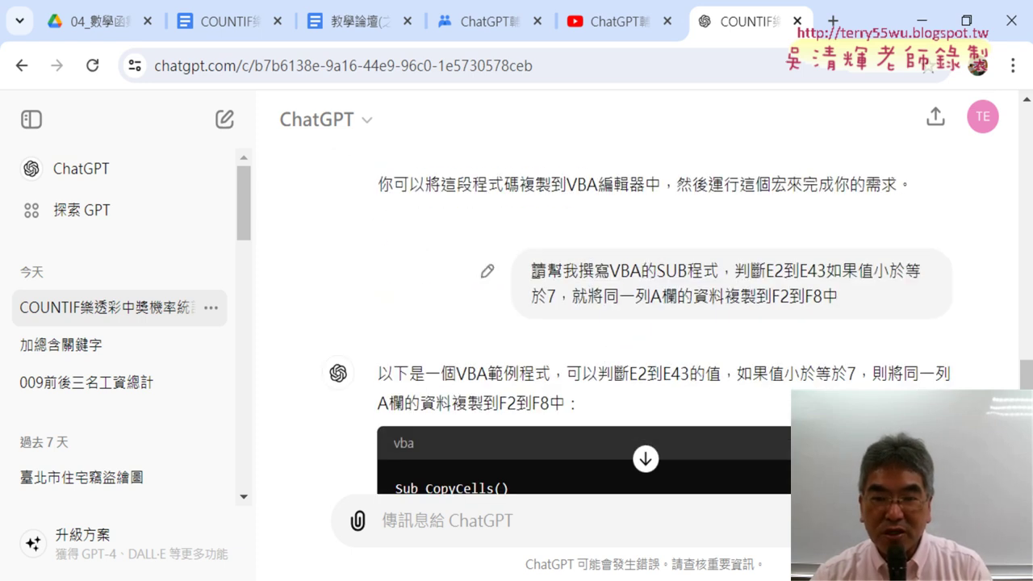
mouse_move(533, 271)
left_mouse_down()
mouse_move(828, 274)
mouse_move(571, 294)
left_mouse_up()
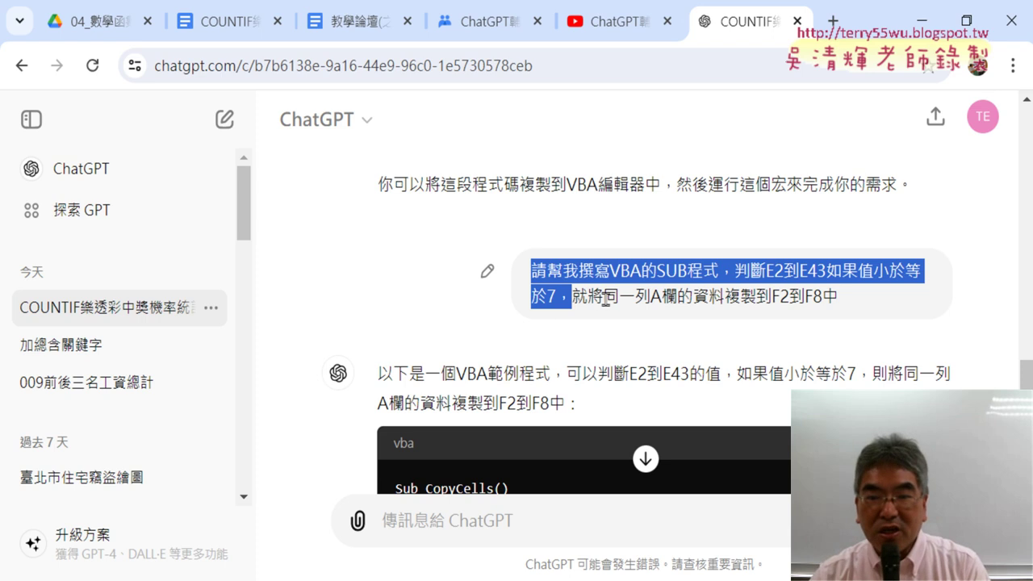
left_click_drag(680, 297, 836, 301)
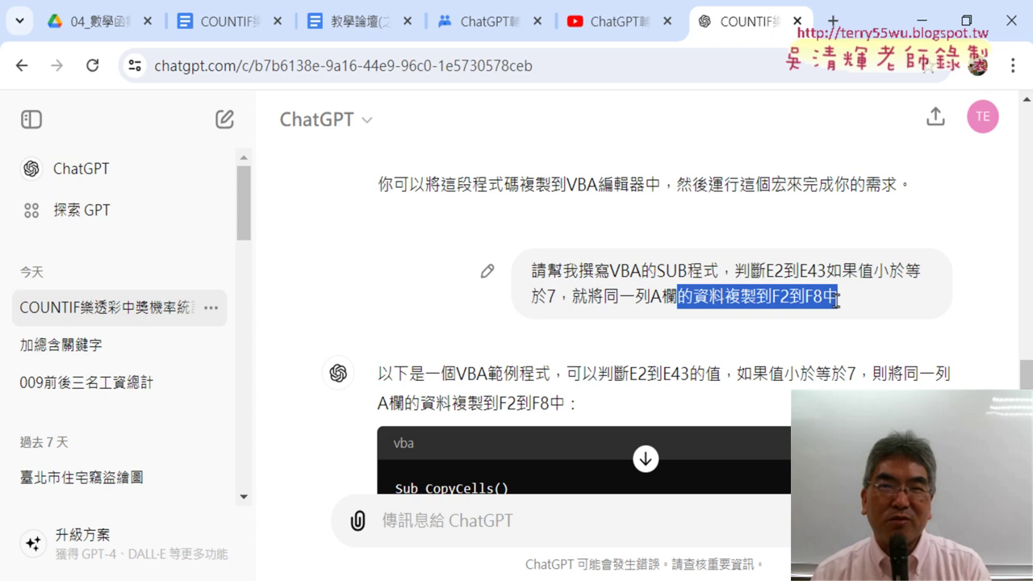
Open the request for editing, cancel, and scroll down to the CopyCells code.
left_click(488, 275)
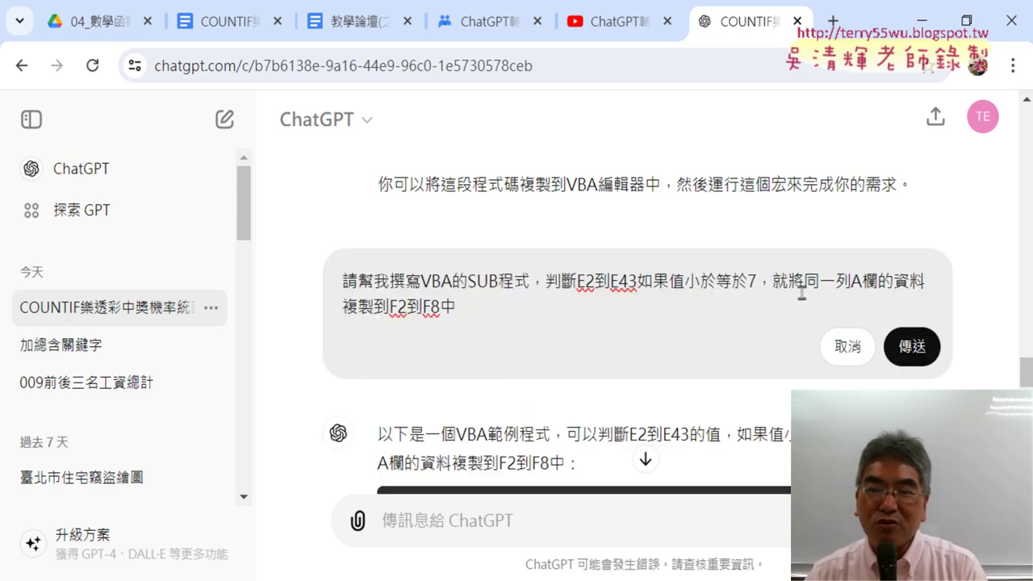
left_click(848, 346)
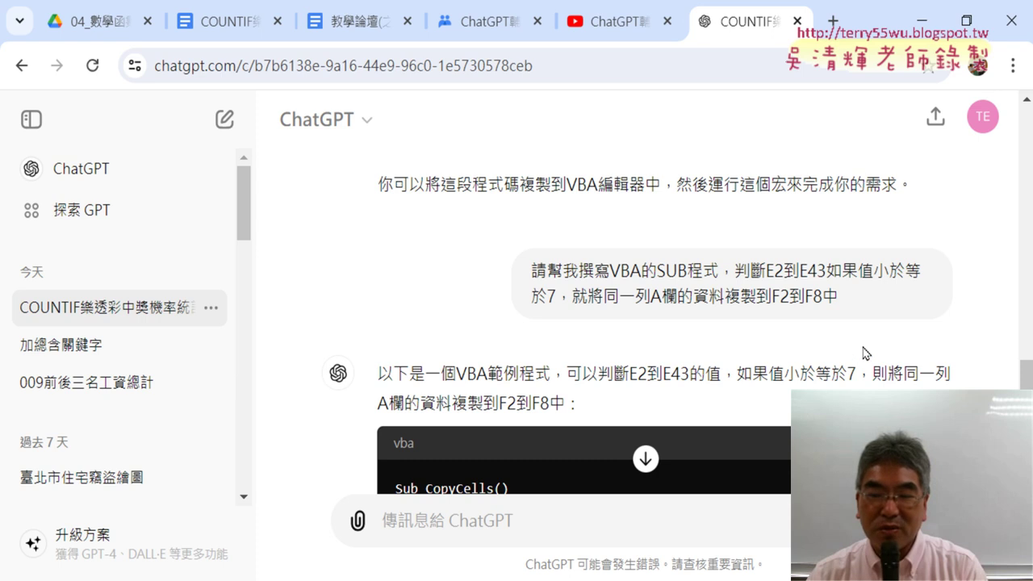
scroll(554, 215, "down", 4)
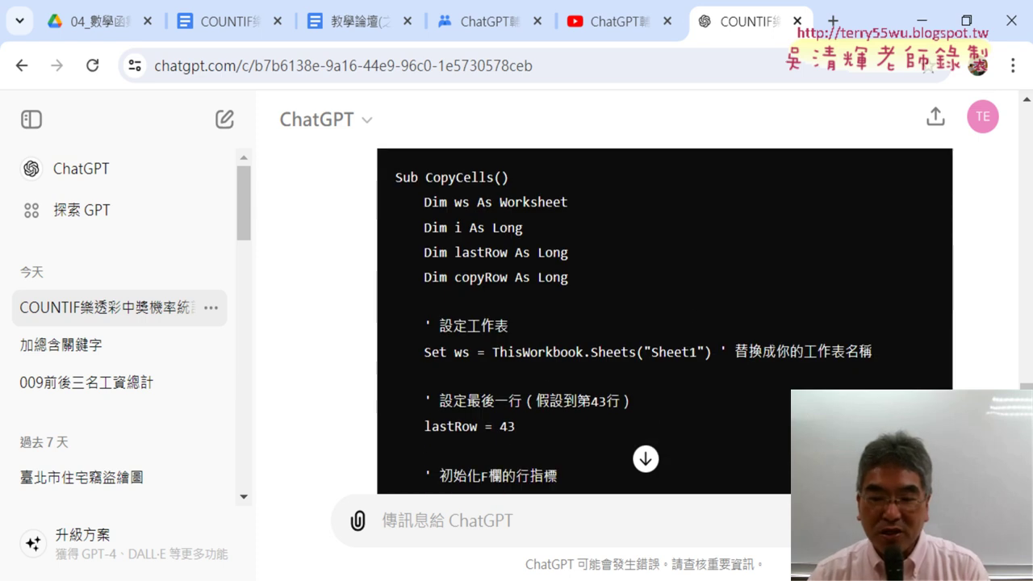
key("alt+Tab")
Paste the CopyCells code at the end of Module1 and rename the sub to 前七名.
left_click(611, 458)
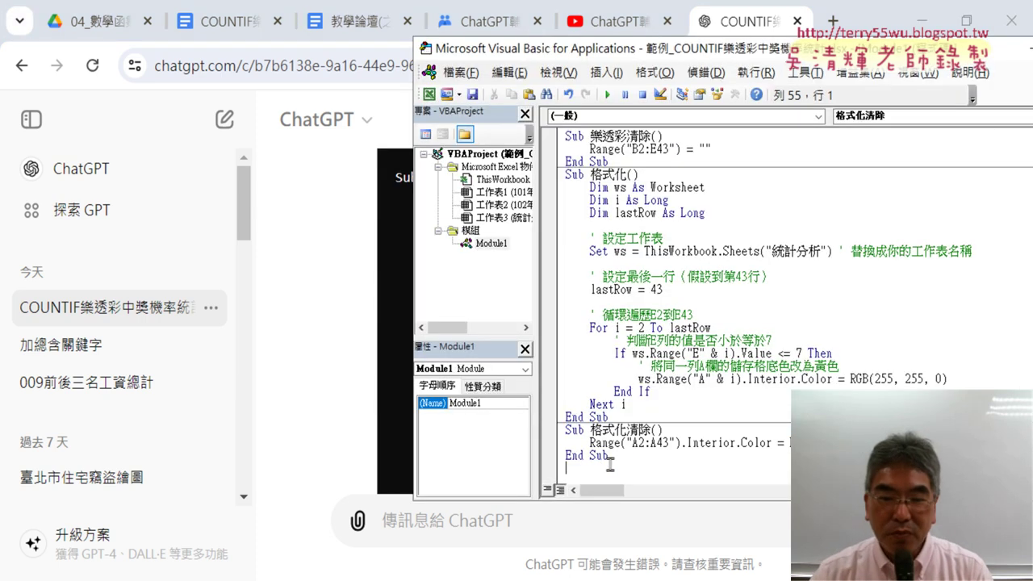
key("ctrl+v")
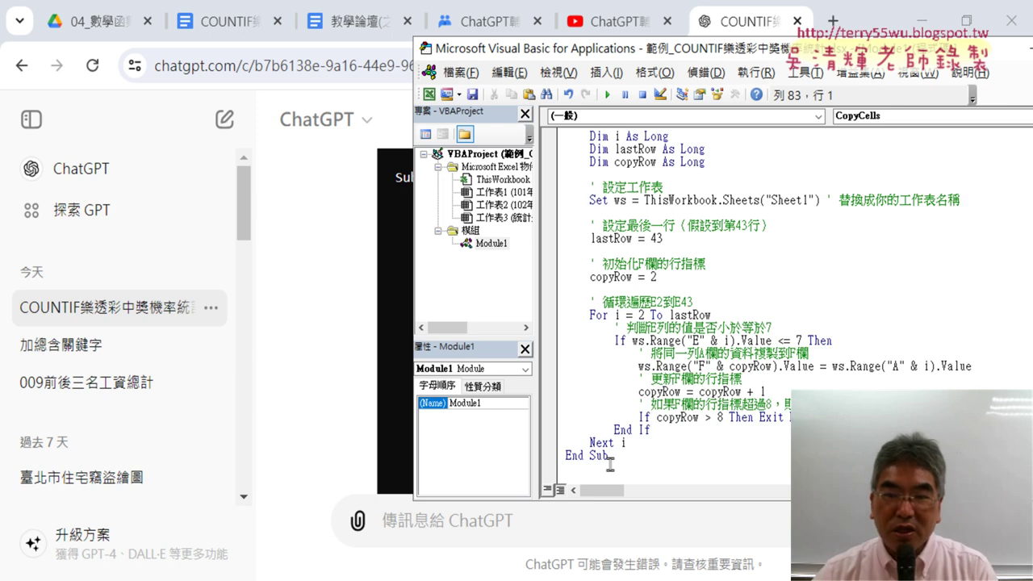
scroll(610, 323, "up", 1)
scroll(608, 197, "up", 1)
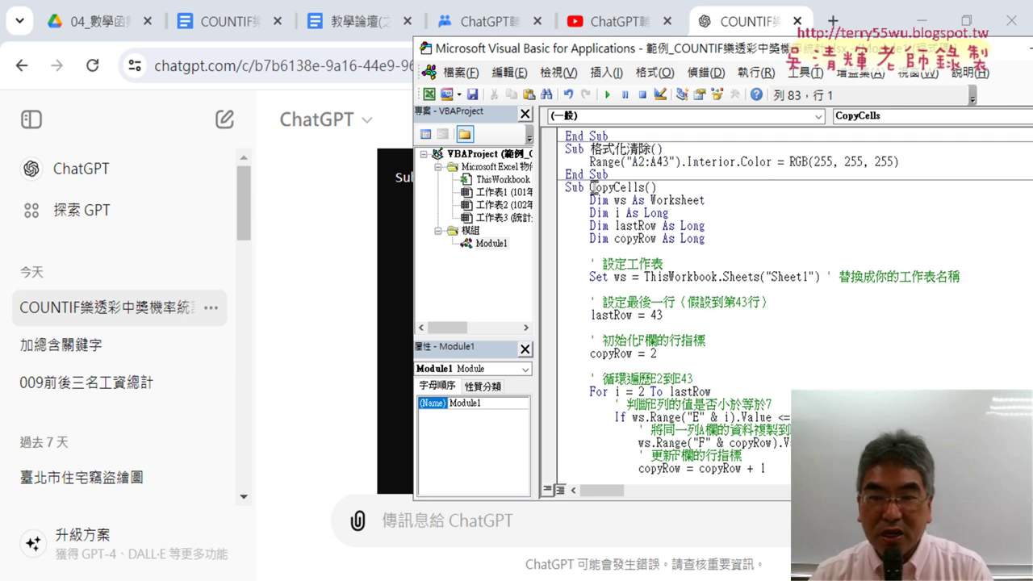
left_click_drag(590, 187, 646, 187)
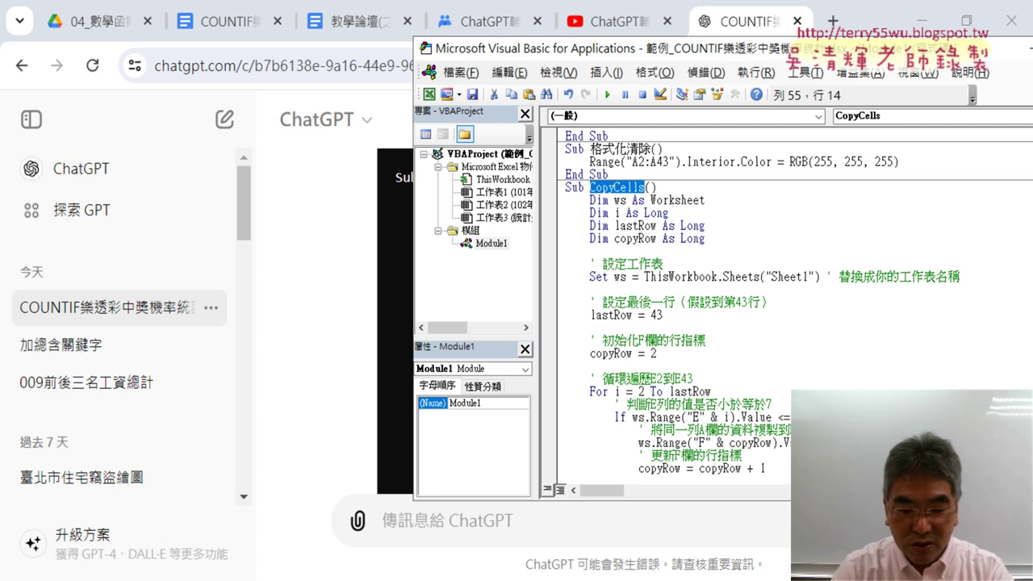
type("7e")
key("BackSpace")
key("BackSpace")
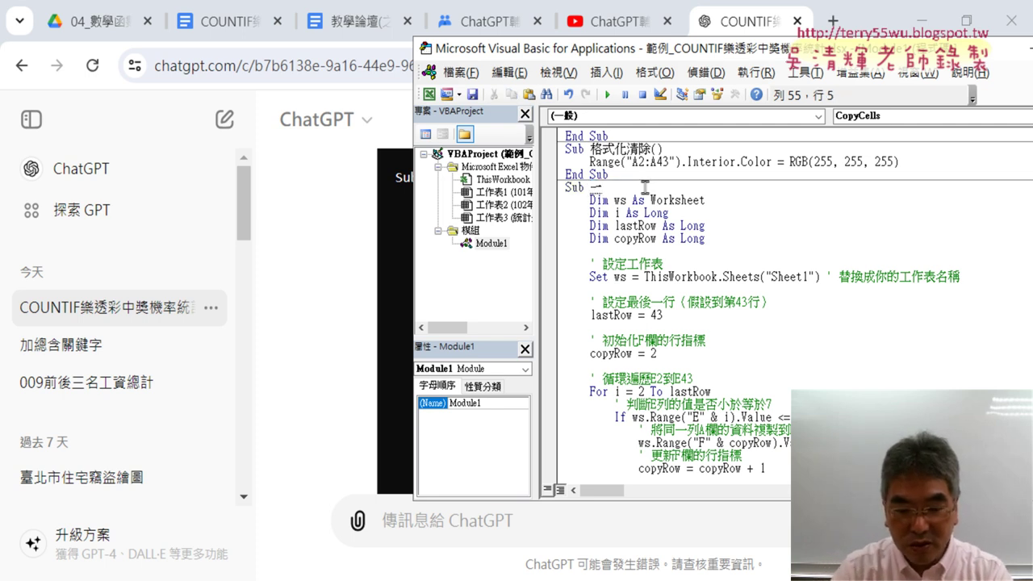
type("fu06fu ")
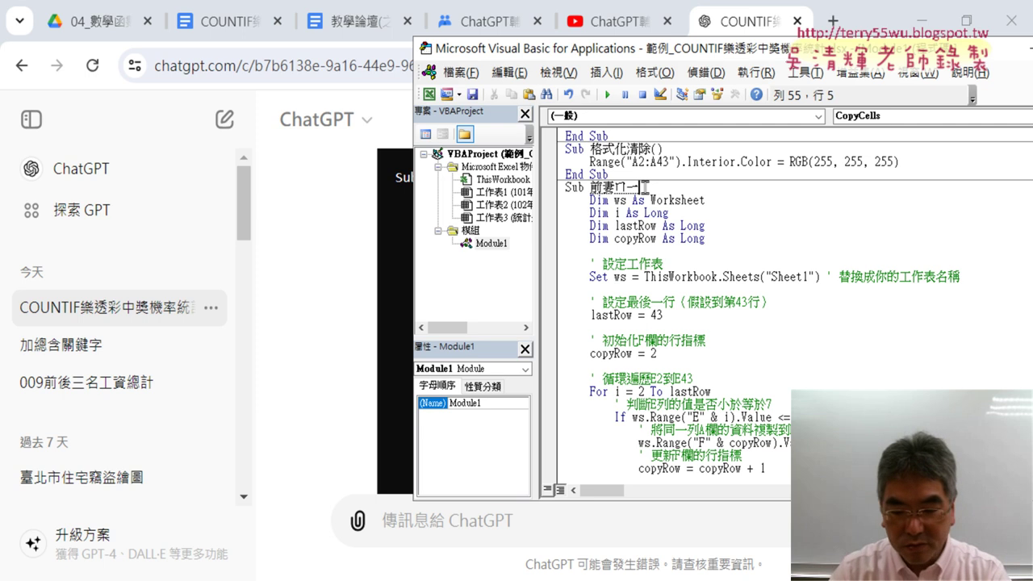
type("au/6")
key("Left")
key("Down")
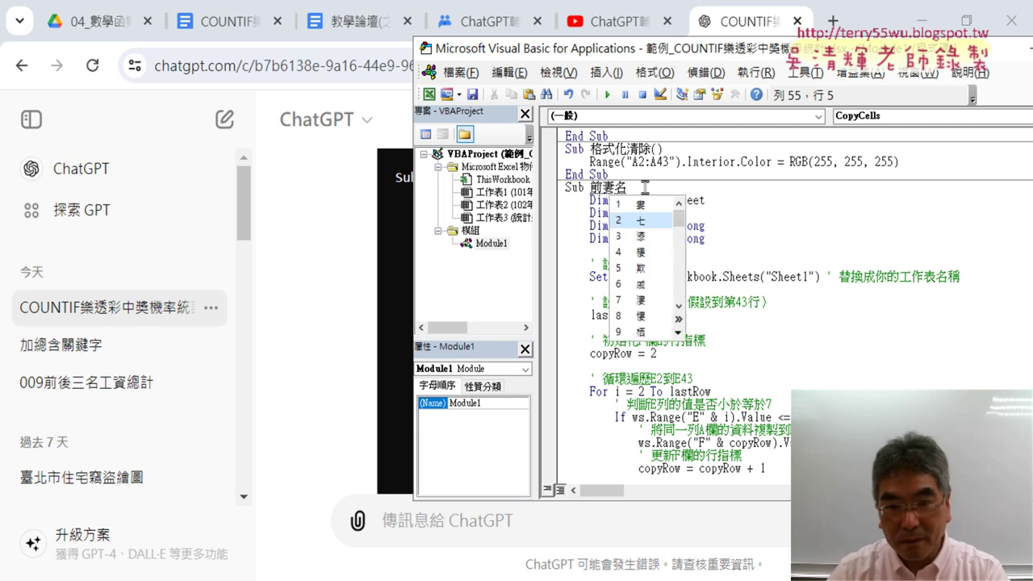
left_click(668, 279)
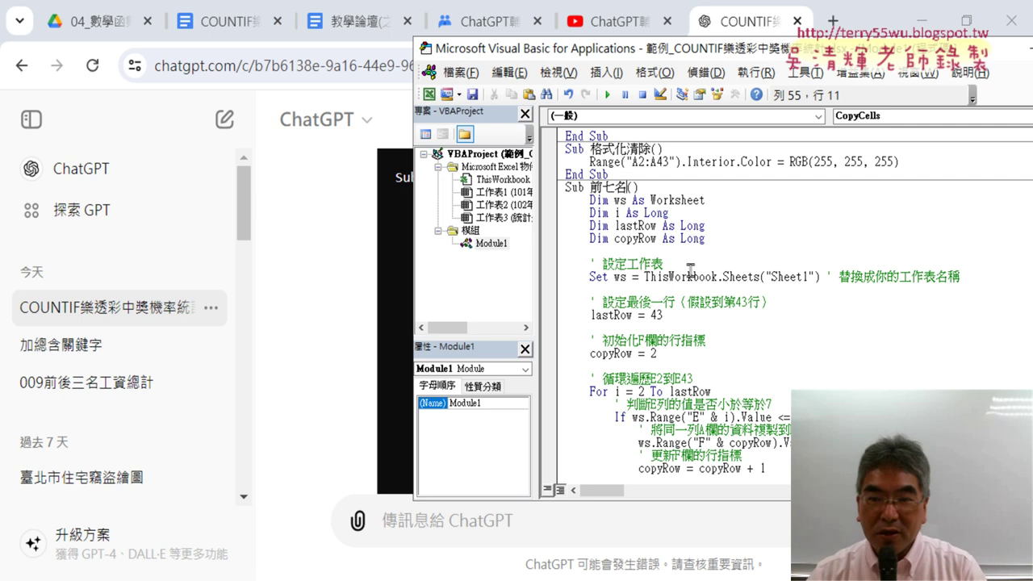
Replace Sheet1 in Sheets() with the sheet name 統計分析 copied from the earlier macro.
left_click(929, 17)
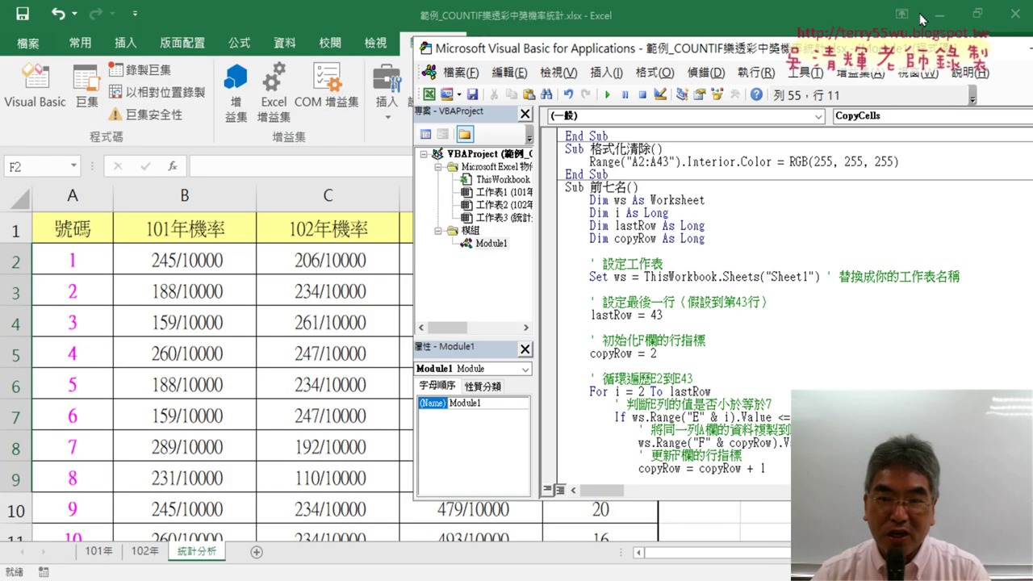
scroll(794, 239, "up", 2)
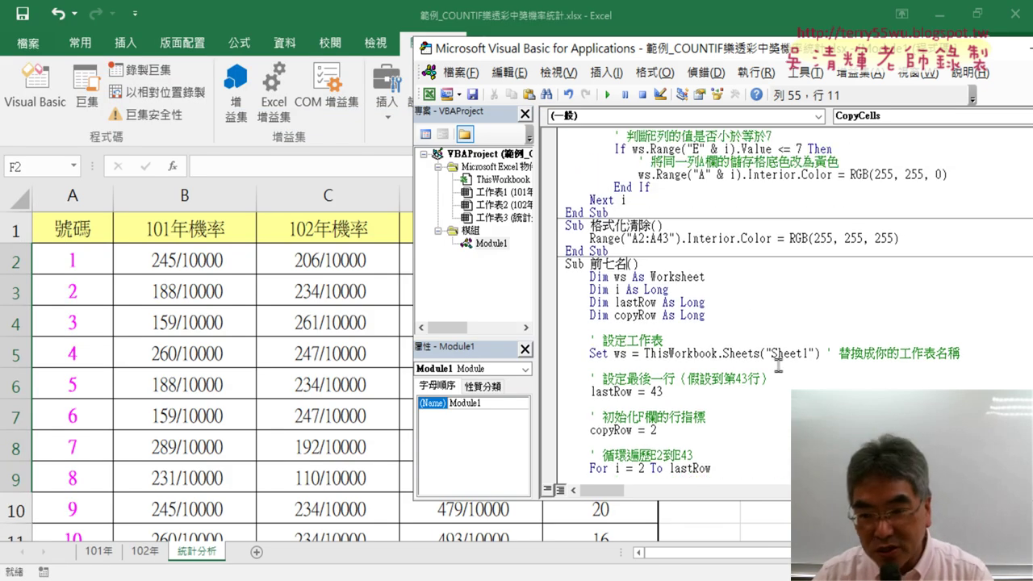
scroll(799, 242, "up", 4)
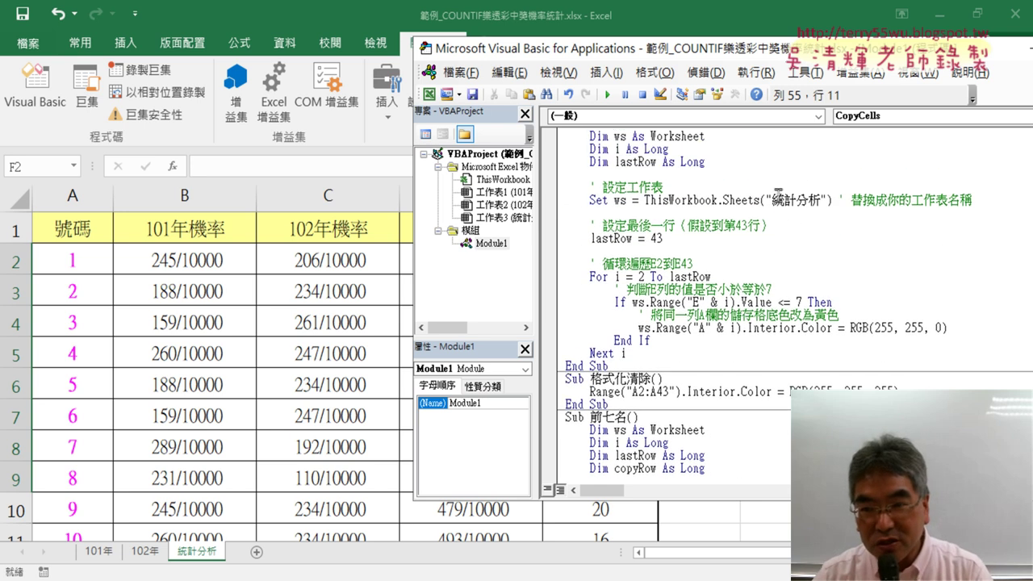
left_click_drag(772, 199, 820, 200)
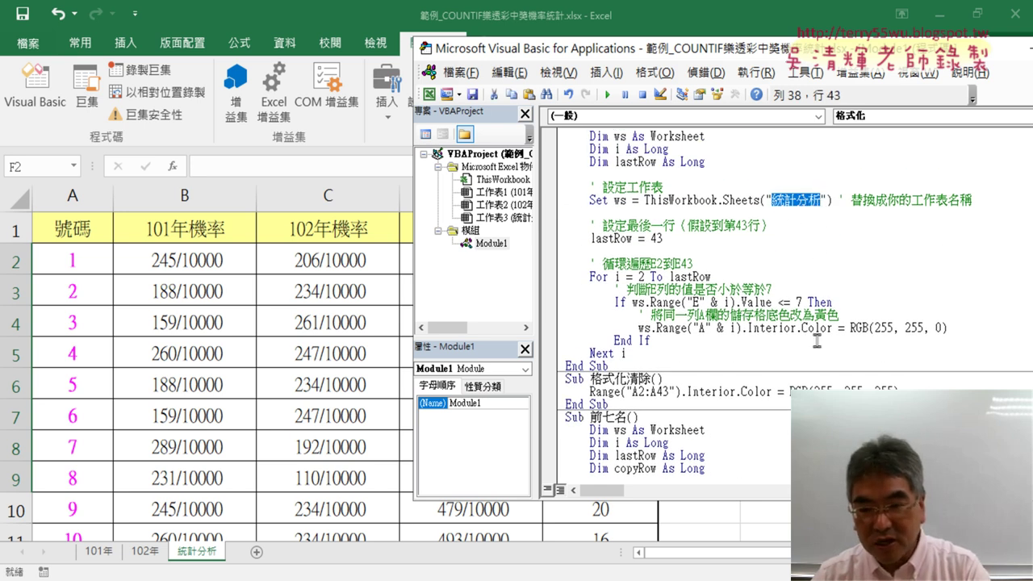
scroll(817, 347, "down", 3)
left_click_drag(808, 392, 774, 391)
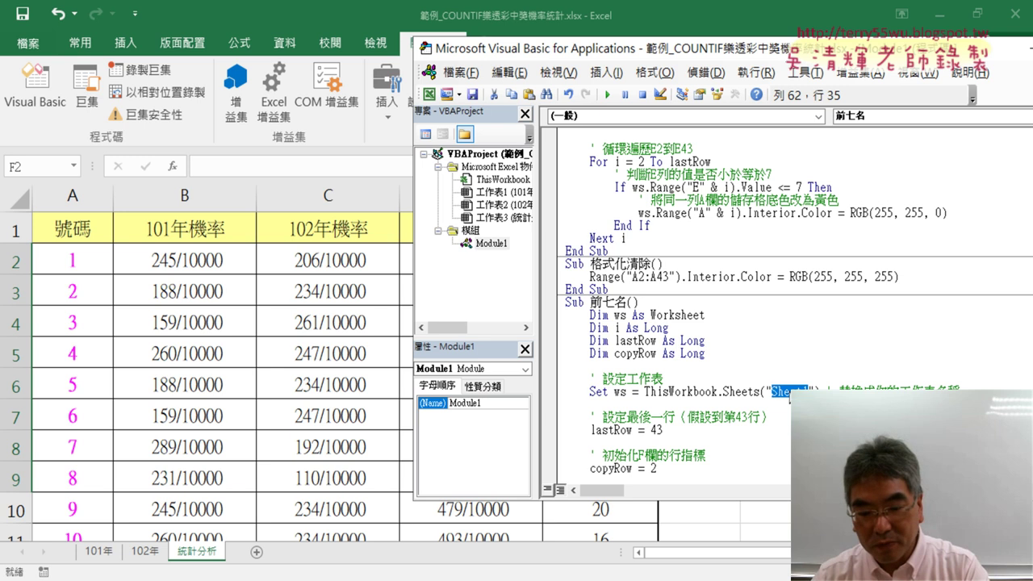
type("統計分析")
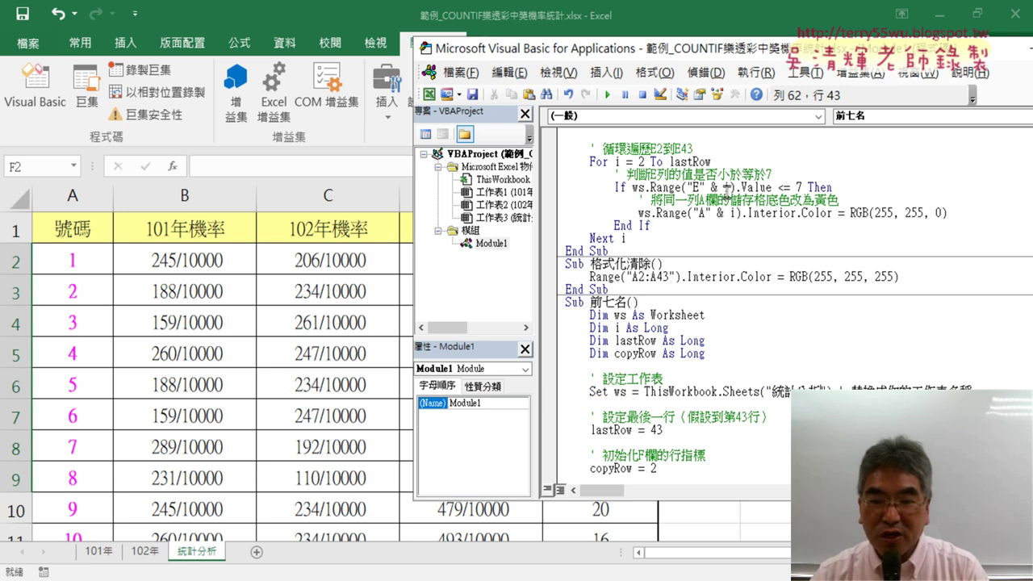
Check columns D–F, then point out lastRow 43 and copyRow's starting value 2.
left_click_drag(646, 57, 995, 59)
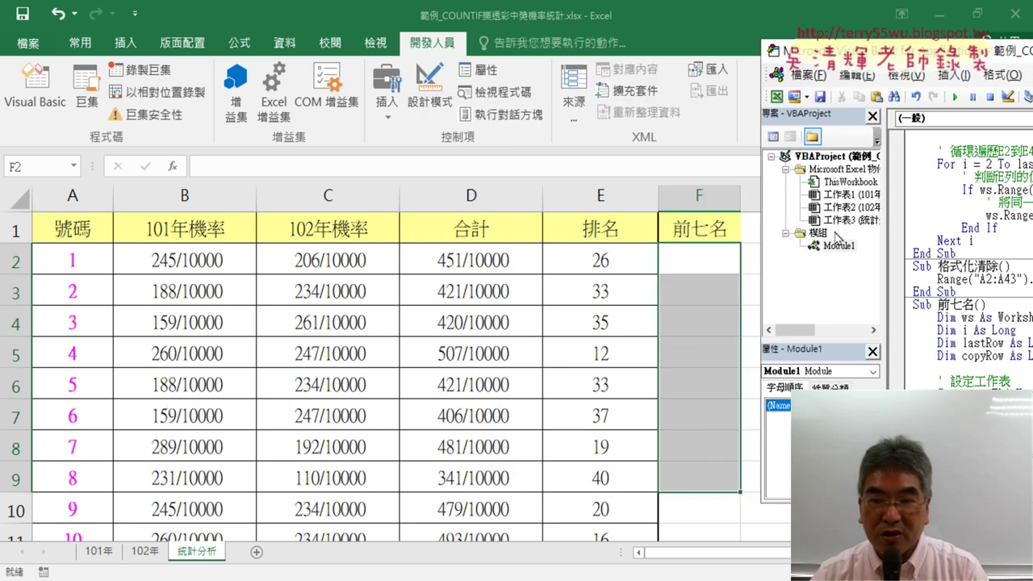
left_click_drag(881, 57, 378, 59)
scroll(629, 352, "down", 2)
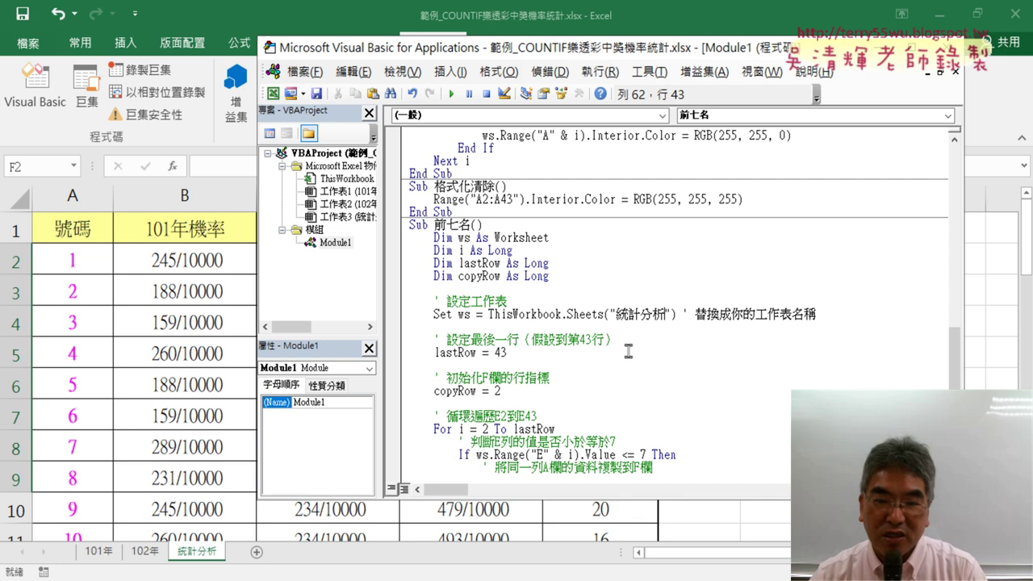
left_click(504, 353)
scroll(501, 352, "down", 2)
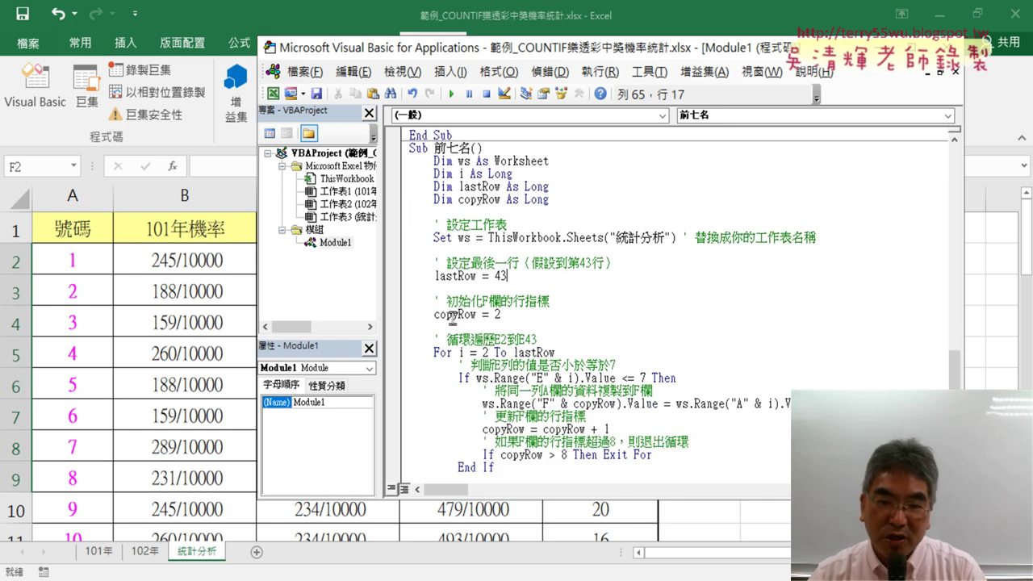
left_click_drag(434, 315, 481, 316)
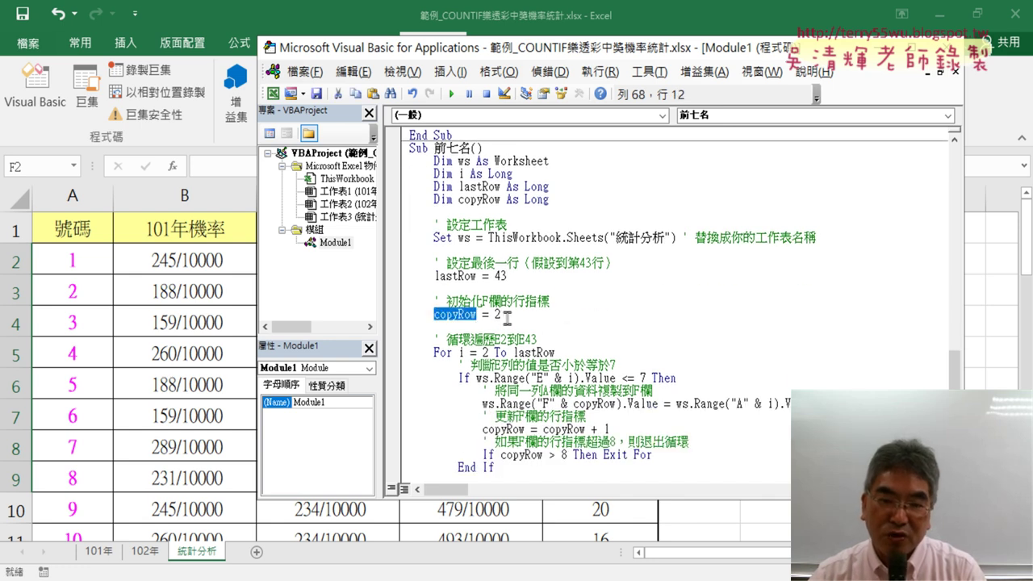
double_click(498, 315)
Resize the code editor to show full lines and highlight the copied column A value.
left_click_drag(973, 322, 646, 306)
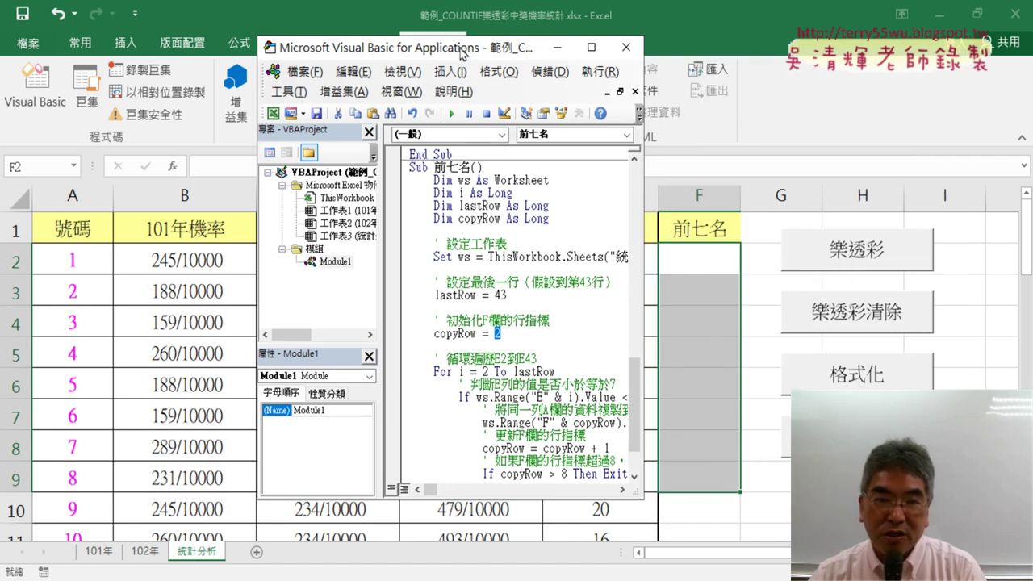
left_click_drag(462, 52, 307, 43)
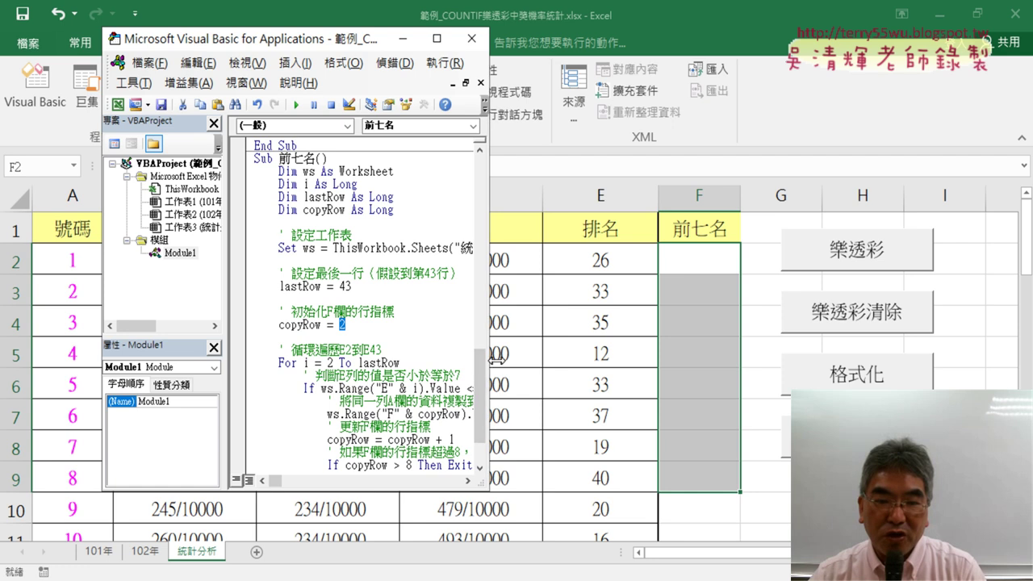
left_click_drag(496, 359, 561, 359)
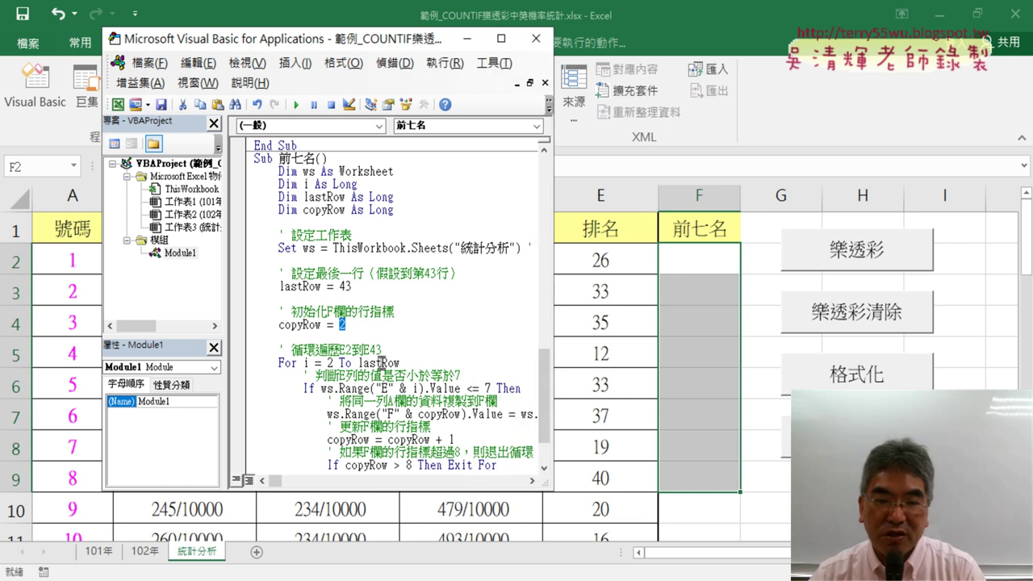
scroll(382, 363, "down", 1)
scroll(395, 331, "down", 1)
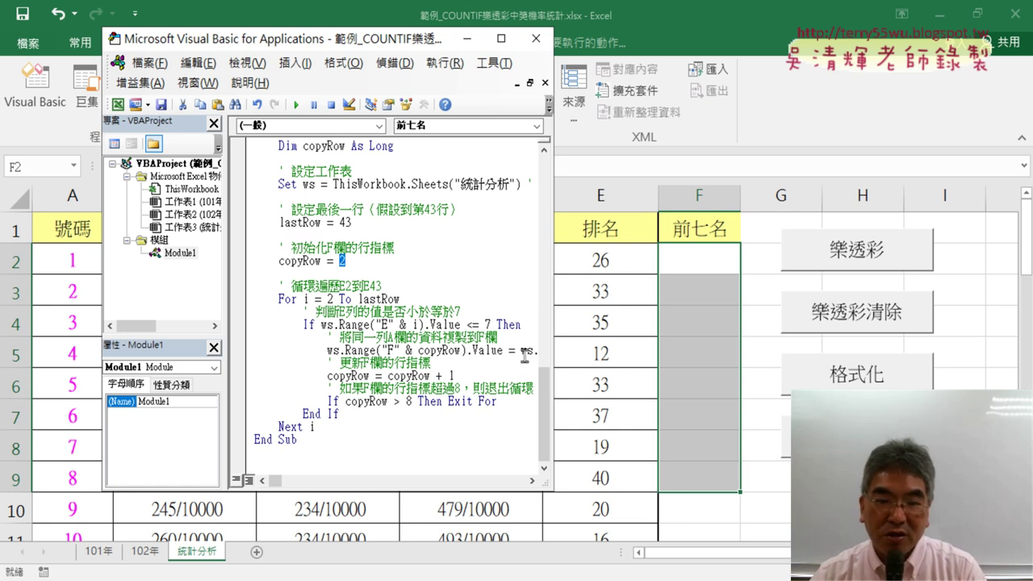
left_click_drag(582, 353, 756, 362)
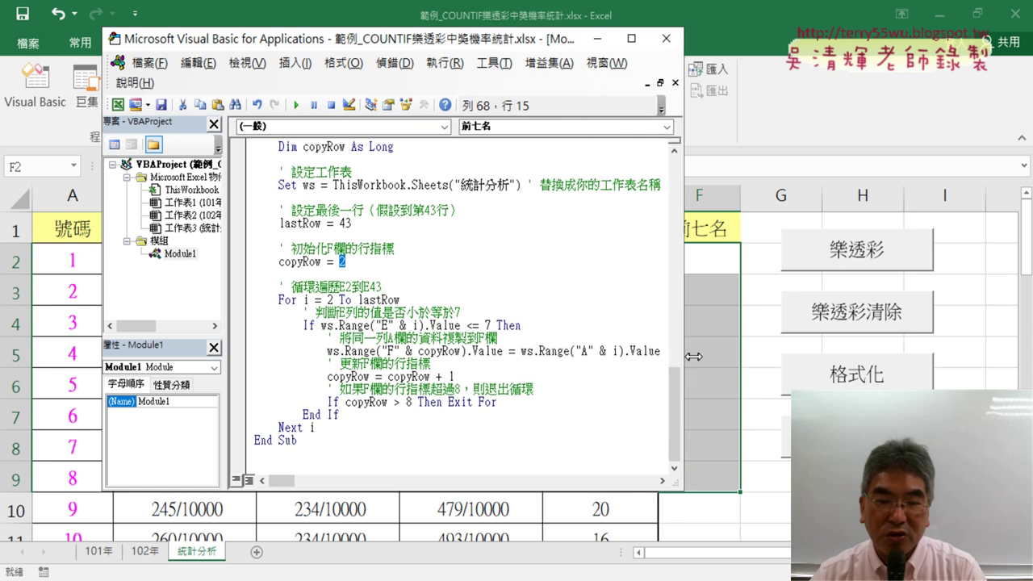
left_click_drag(660, 344, 521, 344)
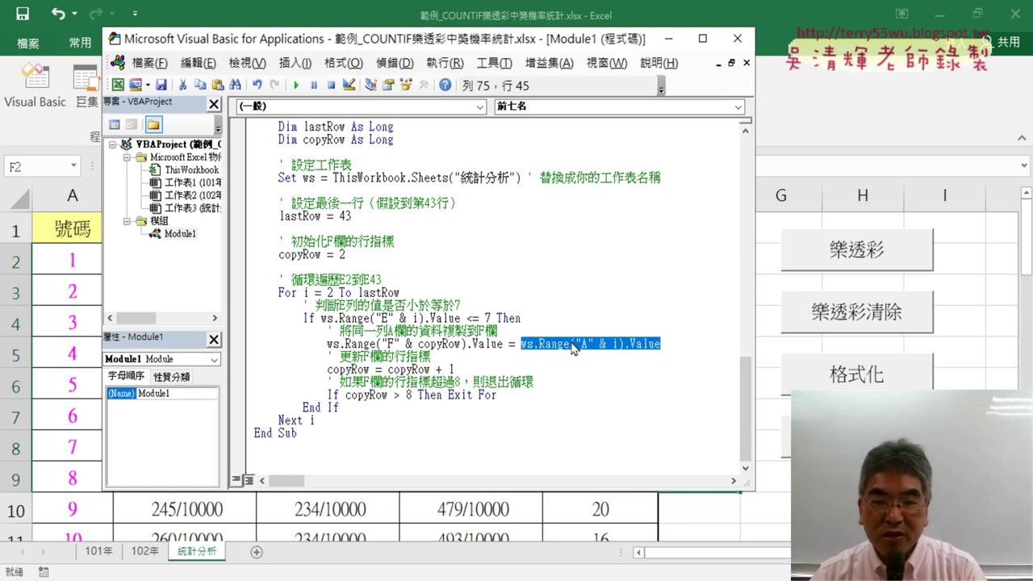
Narrow the VBA editor so the empty 前七名 column F shows beside the macro code.
mouse_move(573, 347)
left_mouse_down()
mouse_move(641, 352)
mouse_move(495, 320)
mouse_move(513, 355)
left_mouse_up()
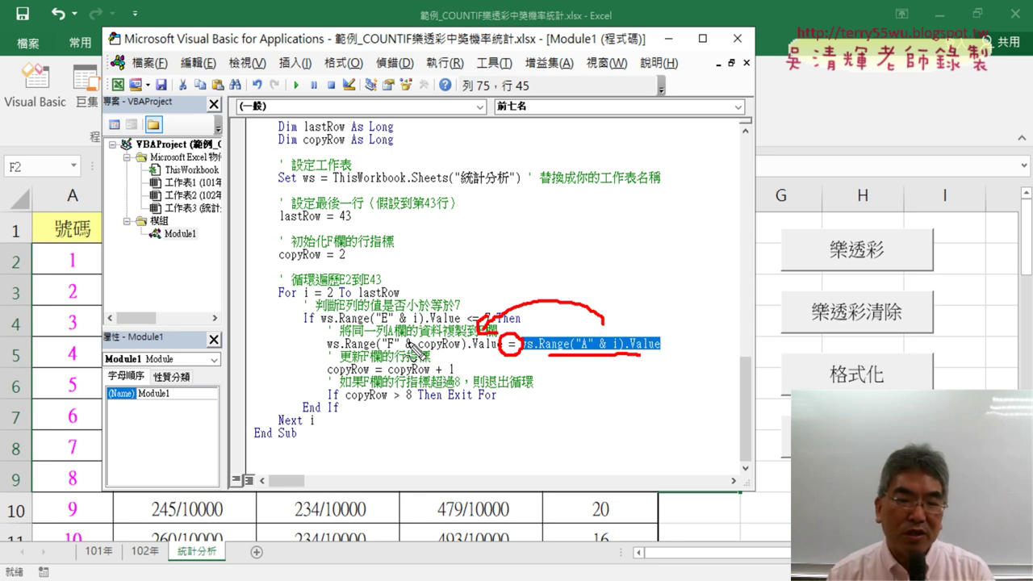
left_click_drag(398, 378, 463, 377)
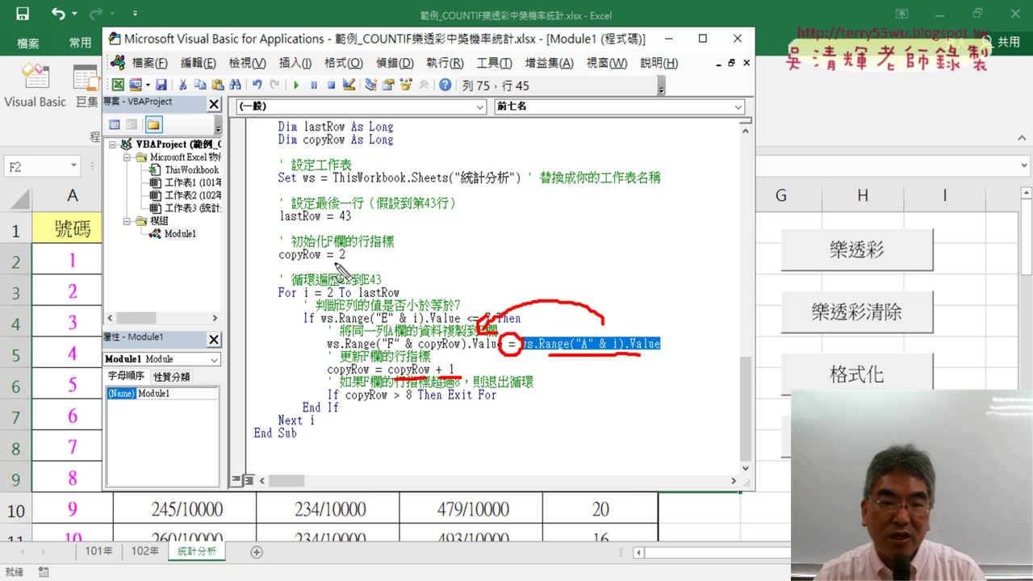
left_click_drag(333, 262, 356, 263)
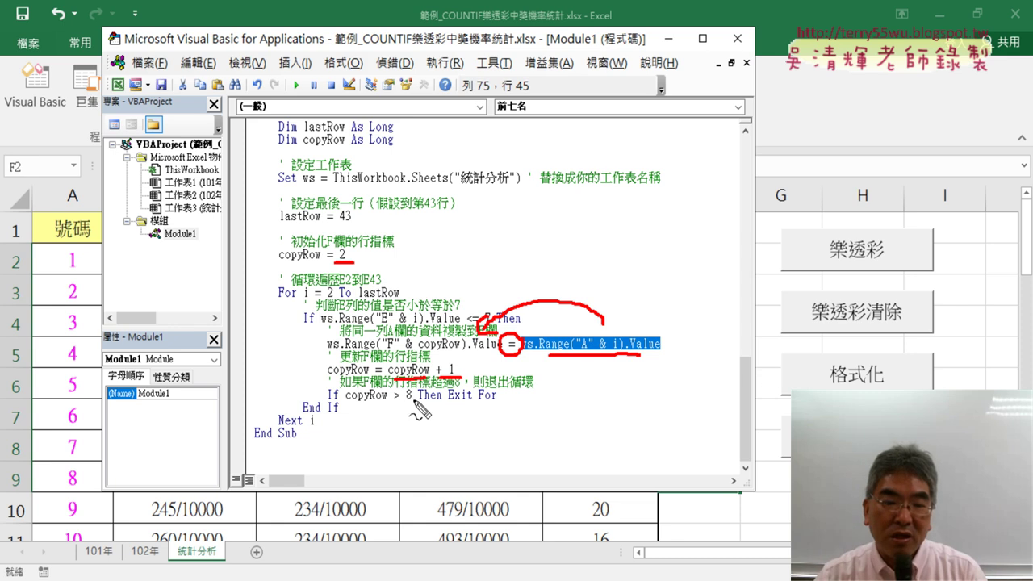
left_click_drag(354, 406, 503, 408)
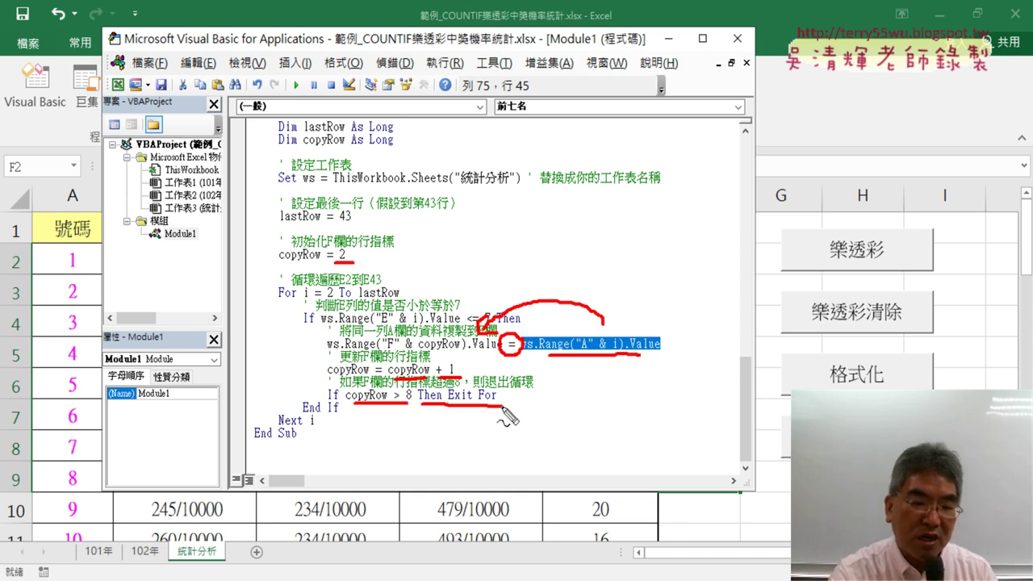
key("Escape")
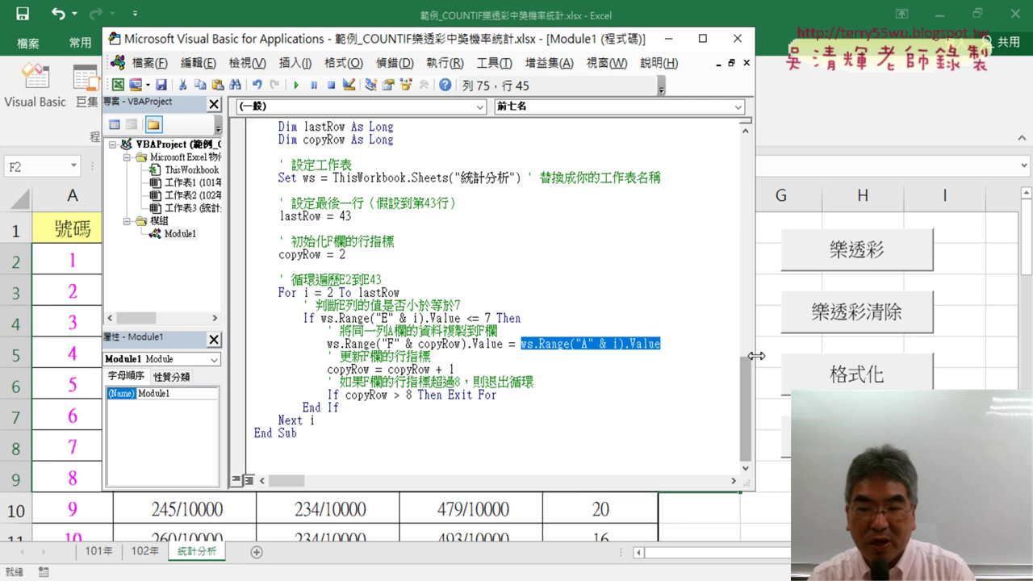
mouse_move(755, 356)
left_mouse_down()
mouse_move(595, 356)
mouse_move(619, 356)
left_mouse_up()
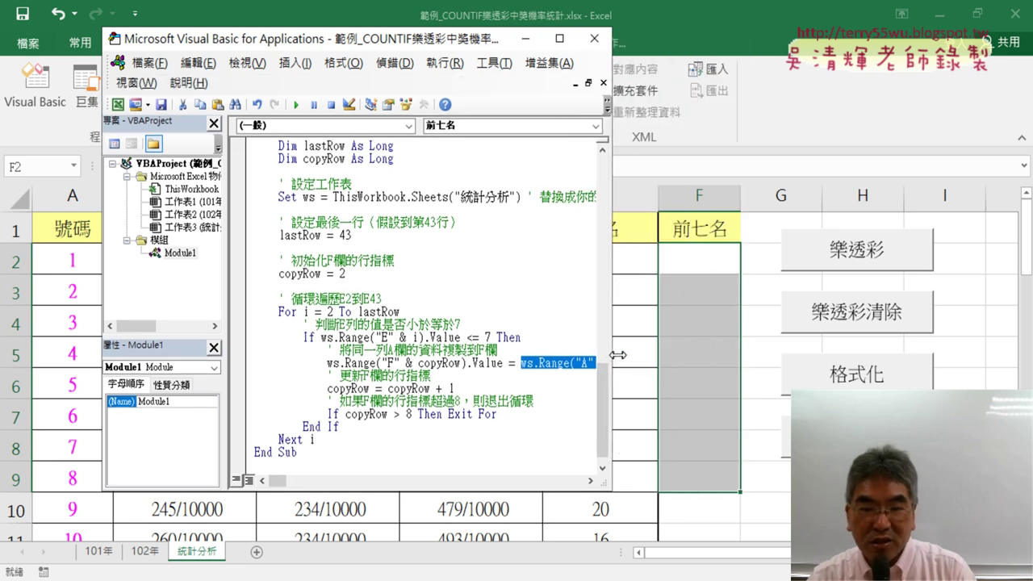
Run the 前七名 macro and verify F2:F8 now list 12, 21, 27, 28, 33, 34, 39.
left_click(420, 297)
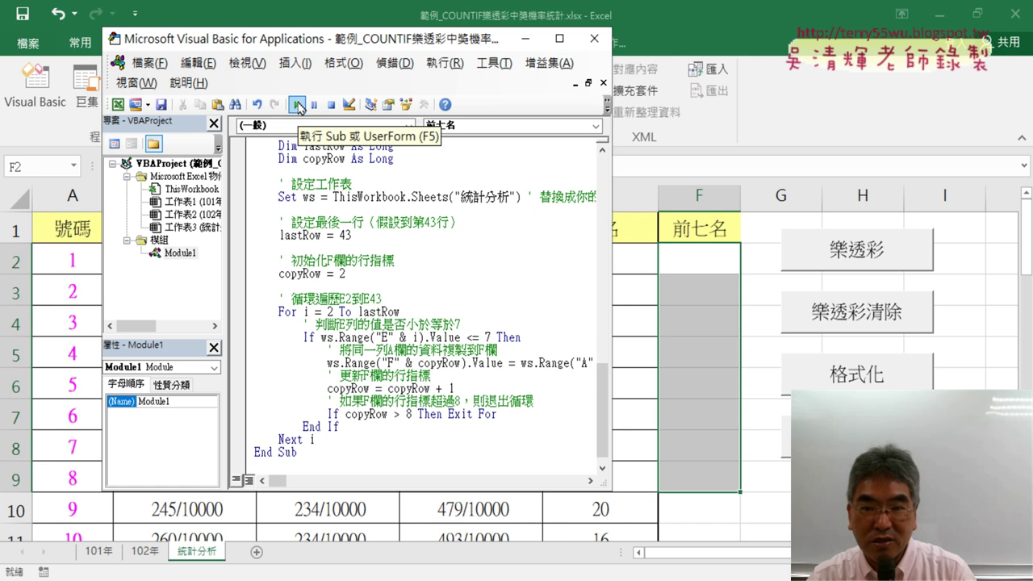
left_click(298, 106)
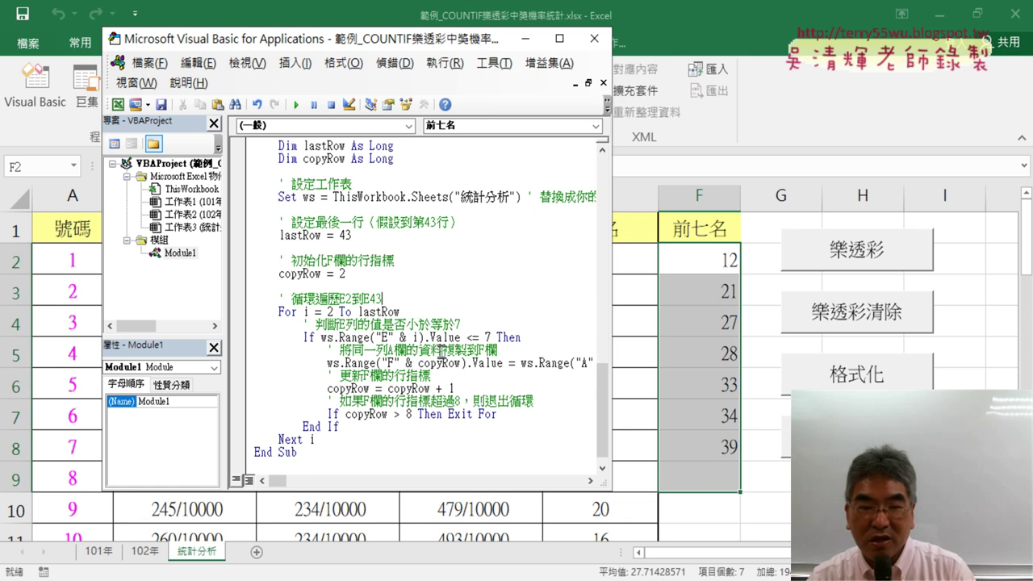
left_click(73, 385)
scroll(77, 384, "down", 3)
scroll(77, 384, "down", 3)
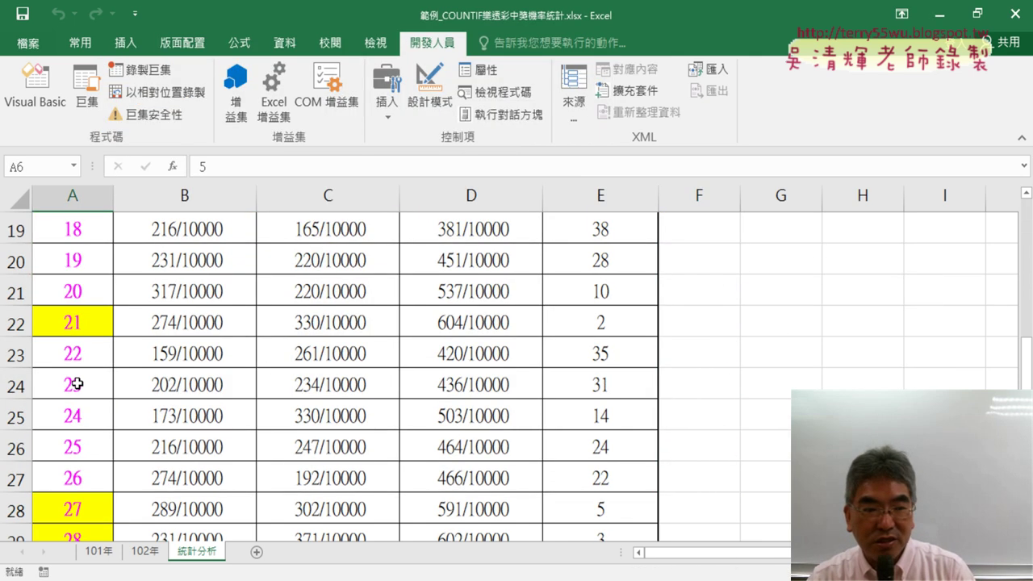
scroll(97, 362, "down", 3)
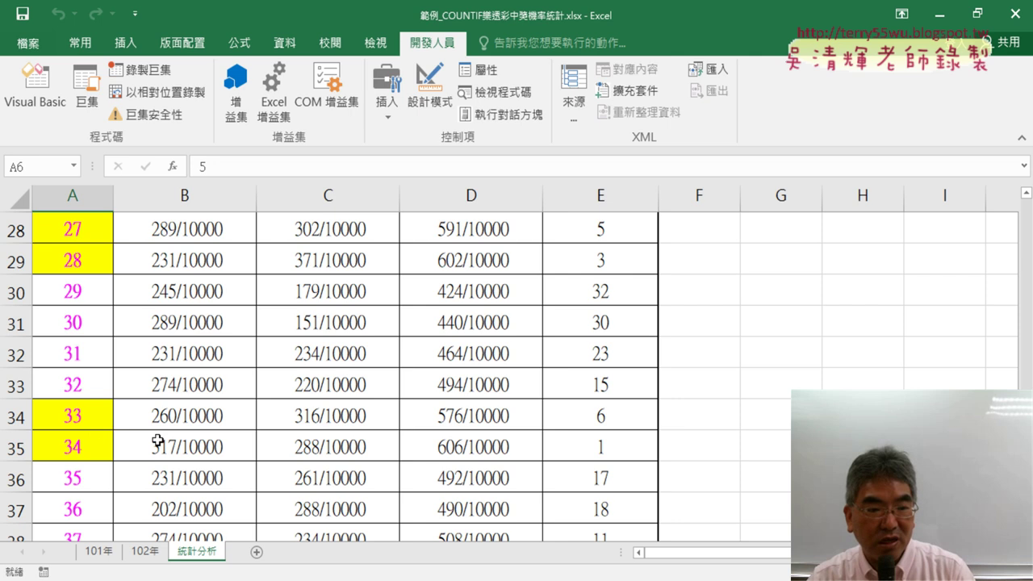
scroll(158, 441, "down", 3)
scroll(272, 372, "up", 4)
scroll(279, 320, "up", 7)
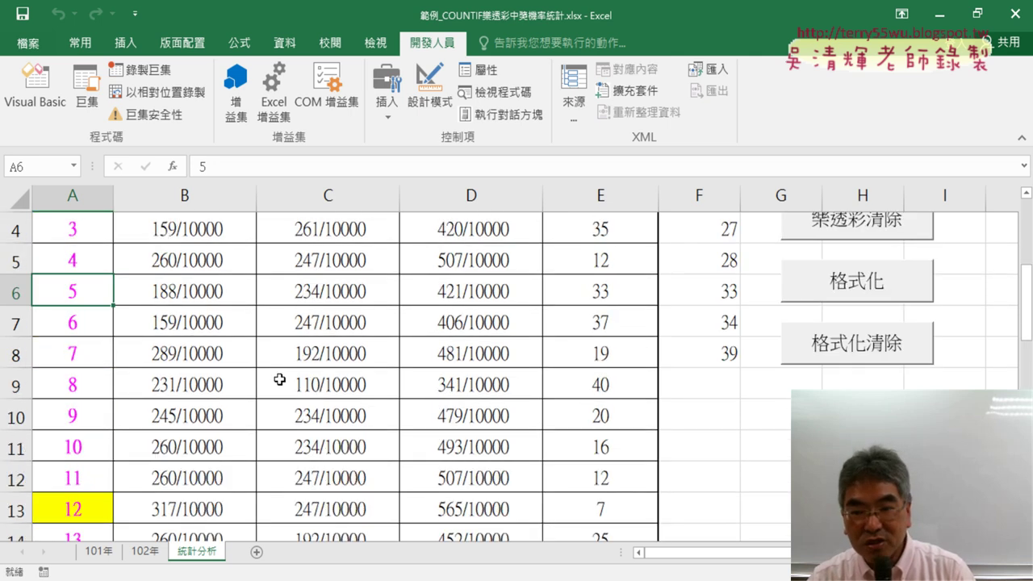
scroll(279, 379, "up", 1)
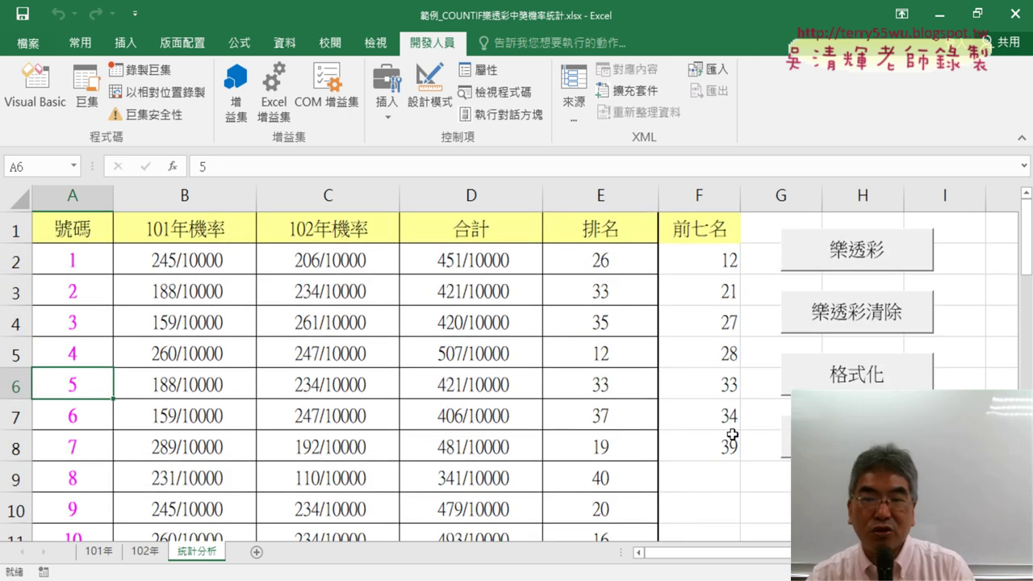
left_click_drag(729, 259, 731, 448)
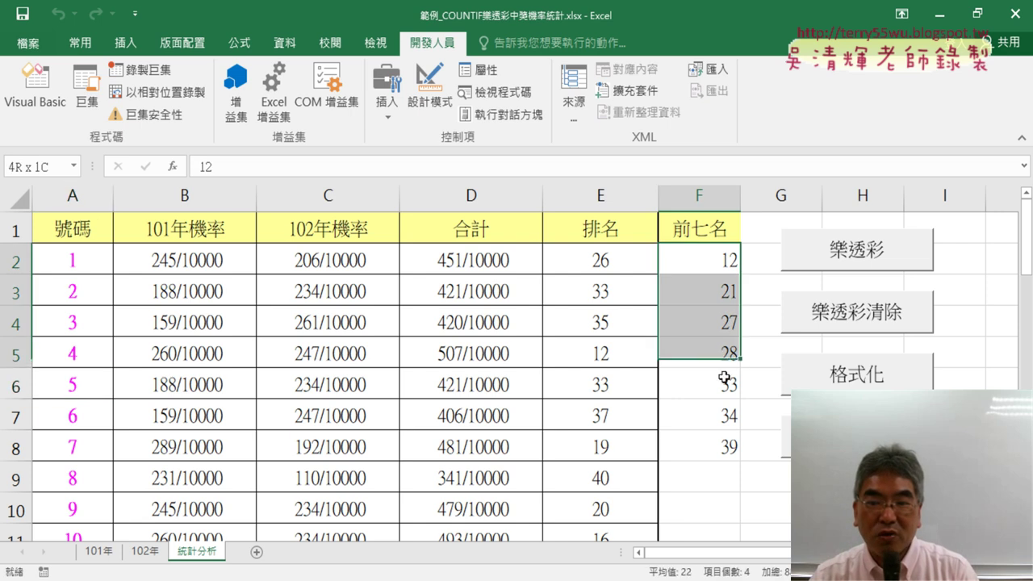
left_click(47, 103)
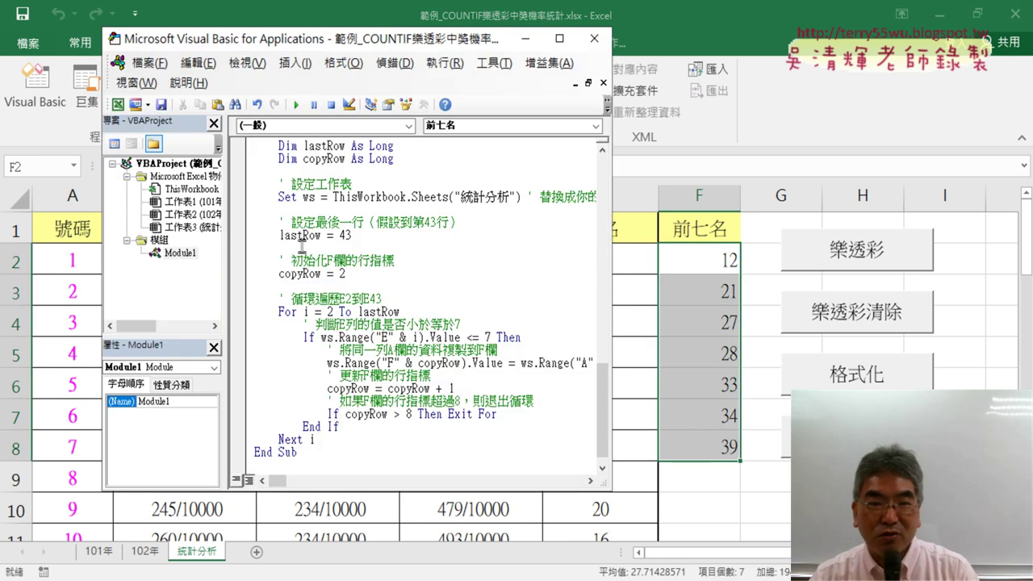
left_click_drag(611, 265, 828, 274)
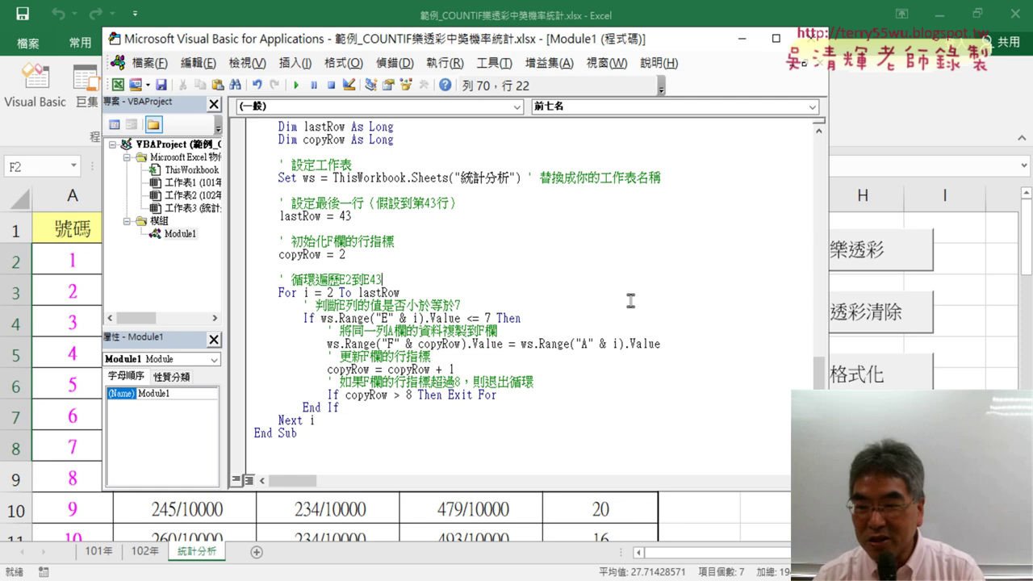
scroll(580, 316, "up", 1)
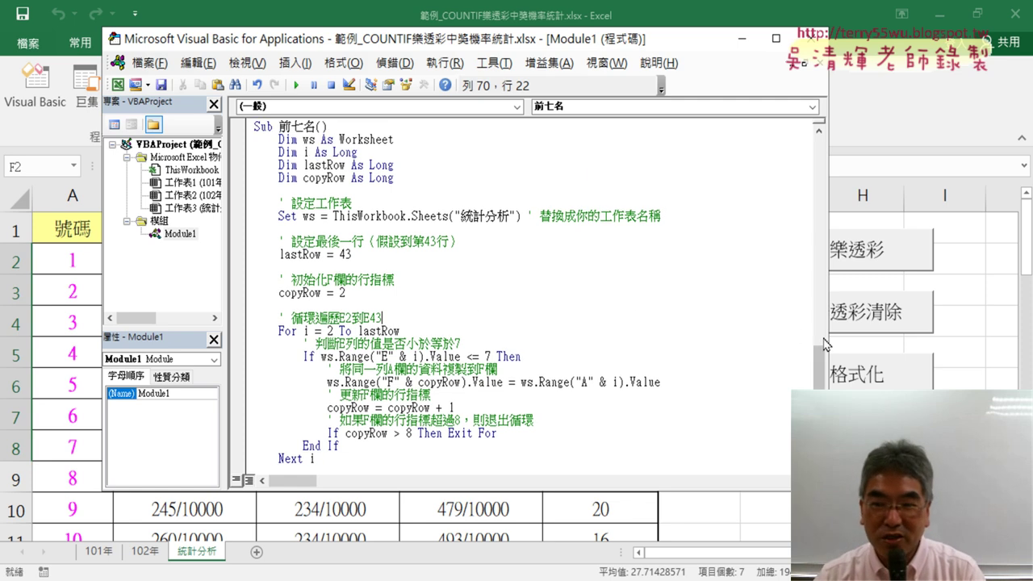
left_click_drag(830, 338, 654, 328)
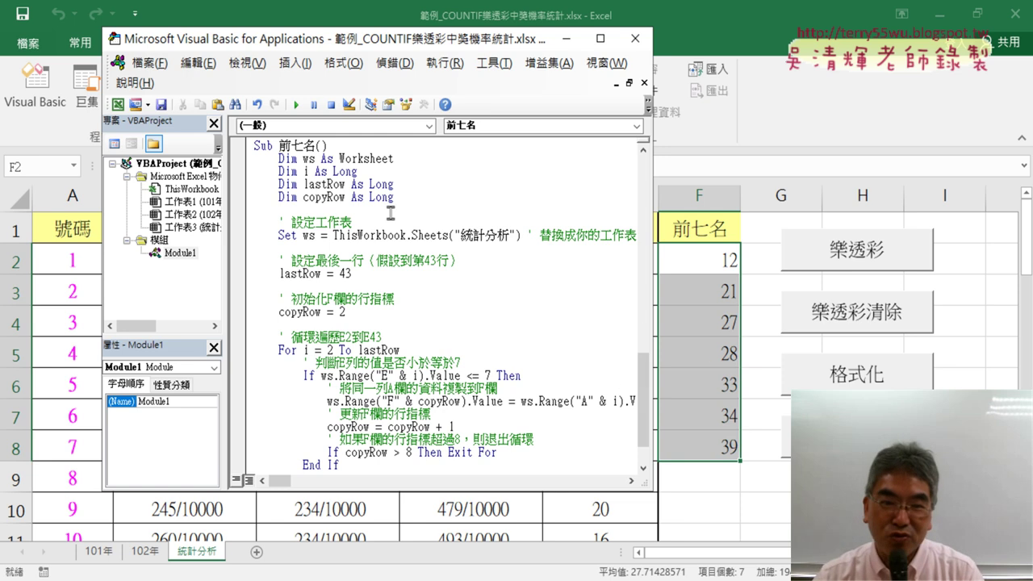
Write a 前七名清除 sub setting Range("F2:F8") to "" and run it to empty column F.
left_click_drag(315, 143, 230, 143)
key("ctrl+c")
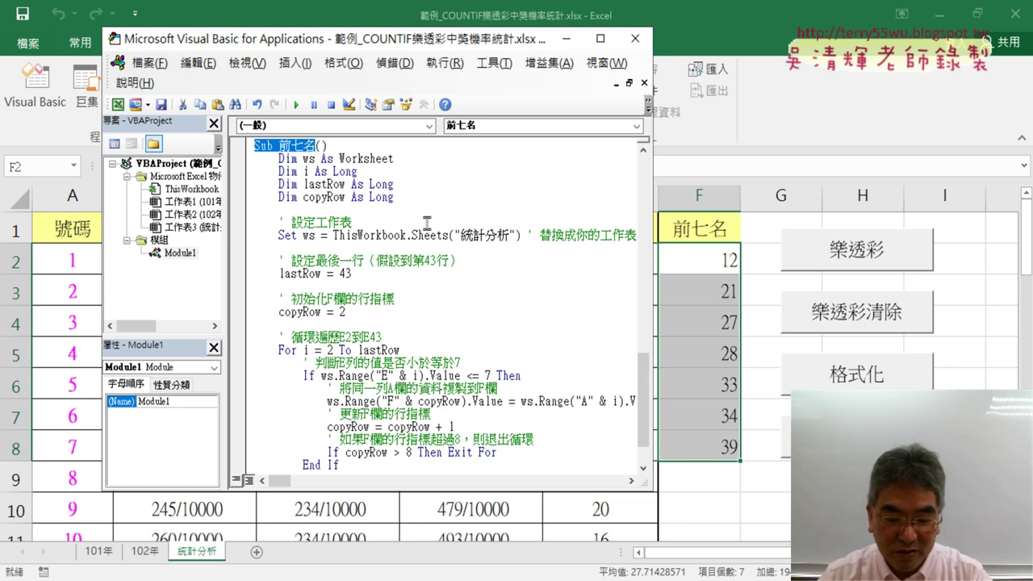
scroll(499, 301, "down", 2)
left_click(271, 449)
key("ctrl+v")
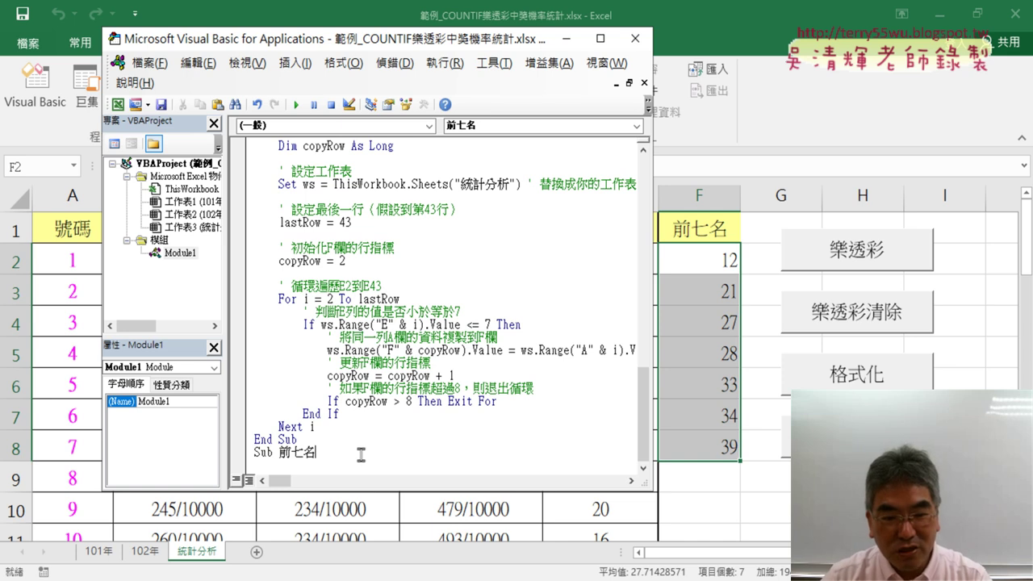
type("清")
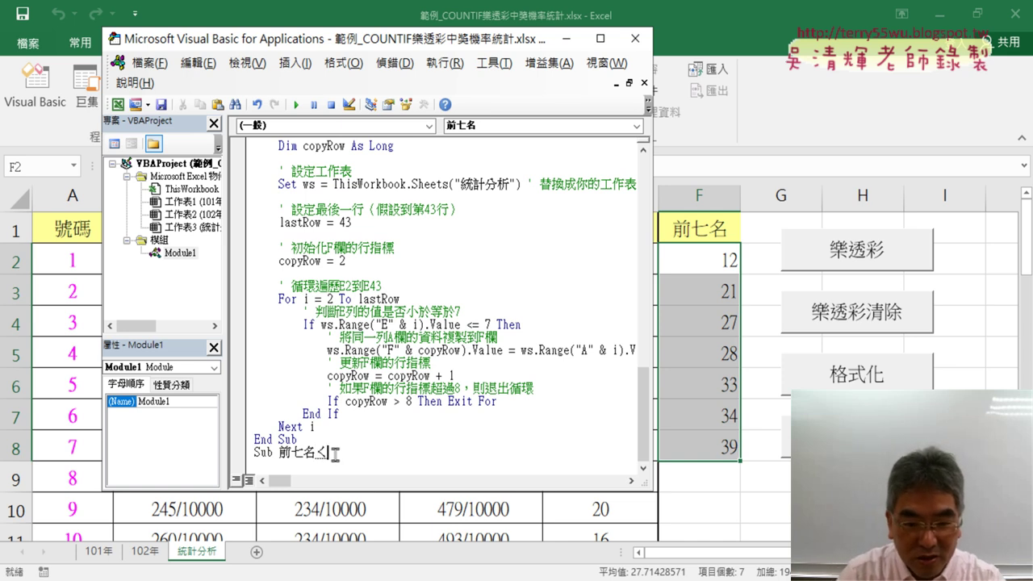
type("ㄔㄨ除")
key("Return")
type("range")
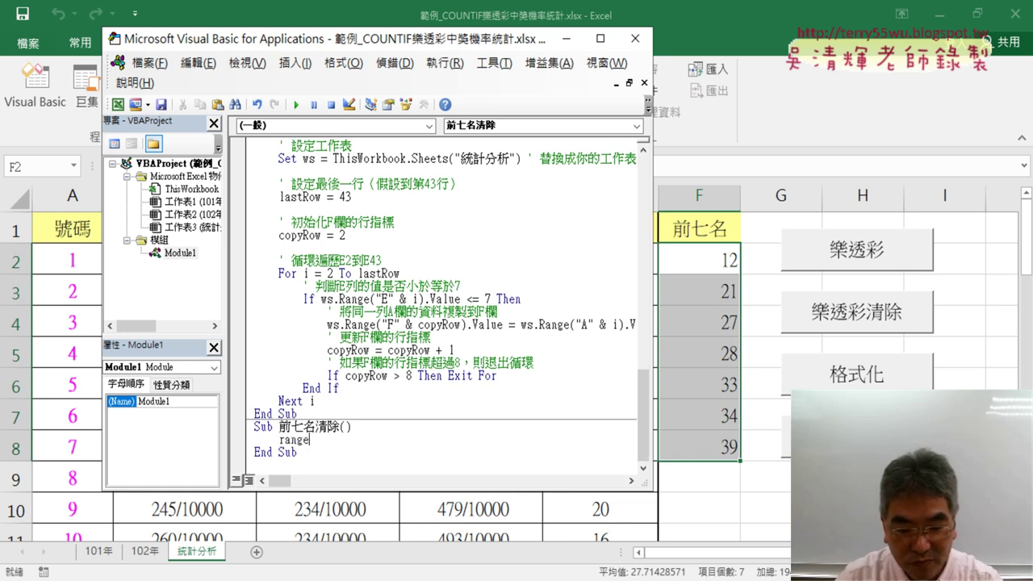
type("(")
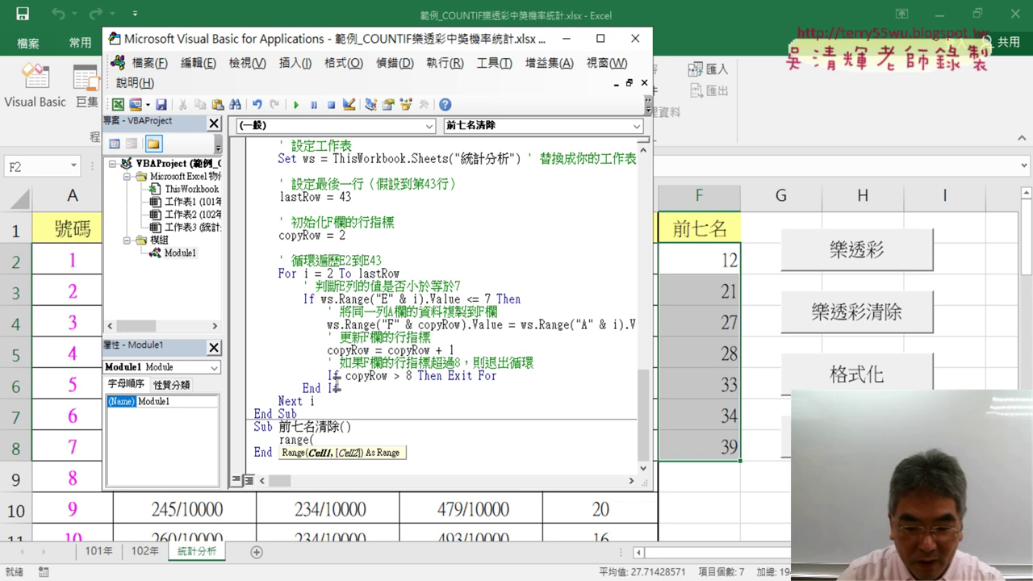
type("\"F2")
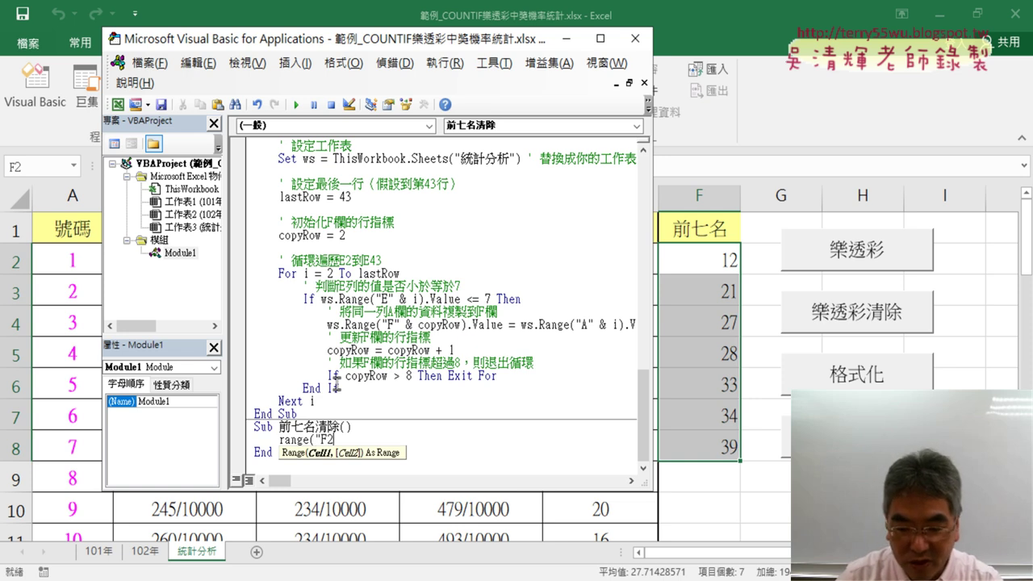
type(":F")
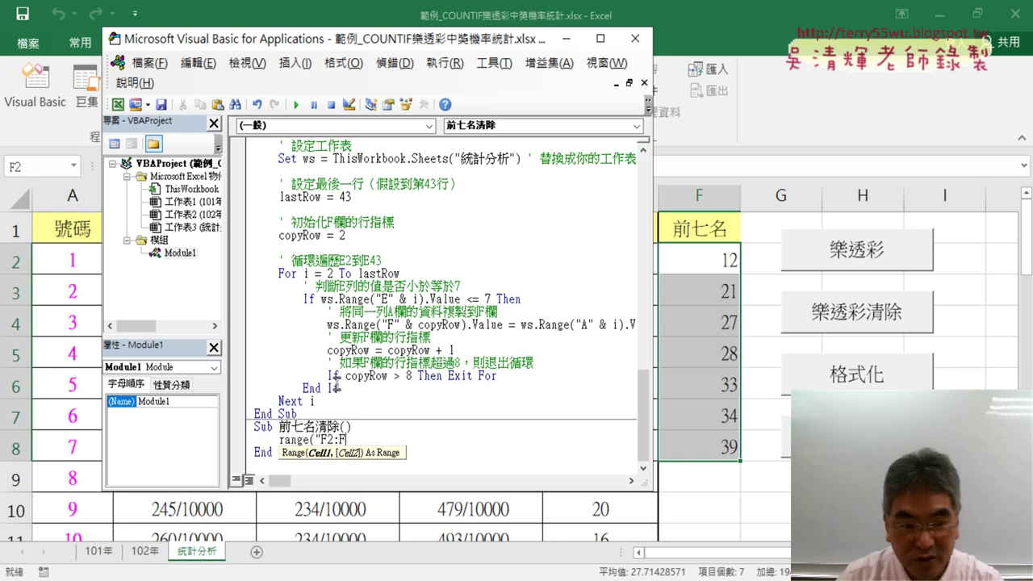
type("8")
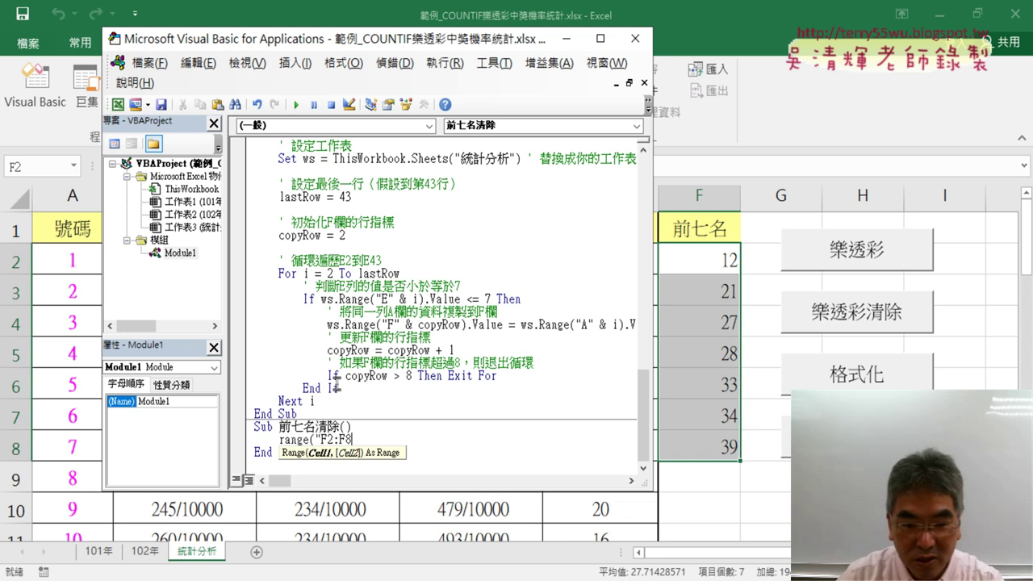
type("\") = \"\"")
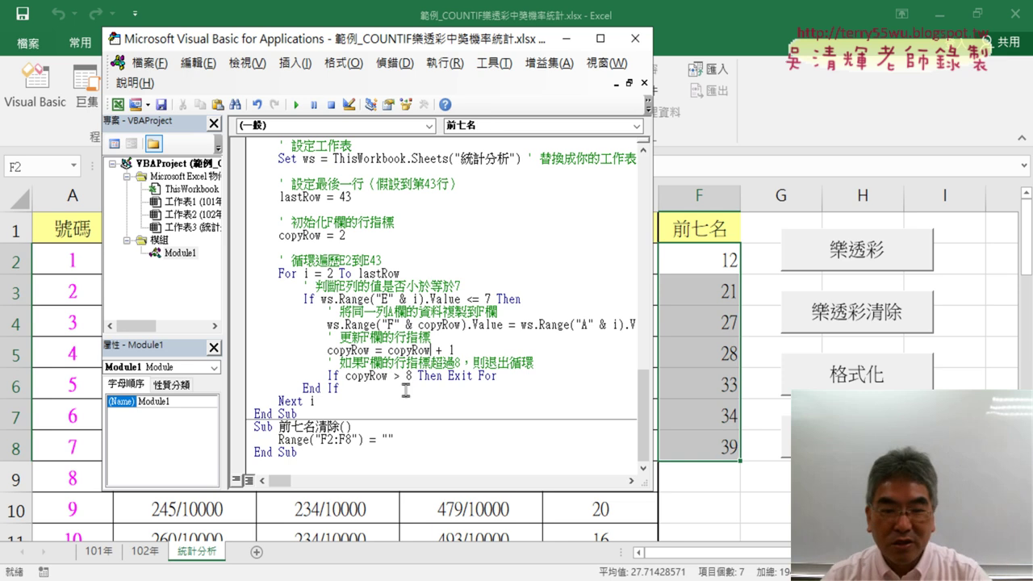
left_click(348, 377)
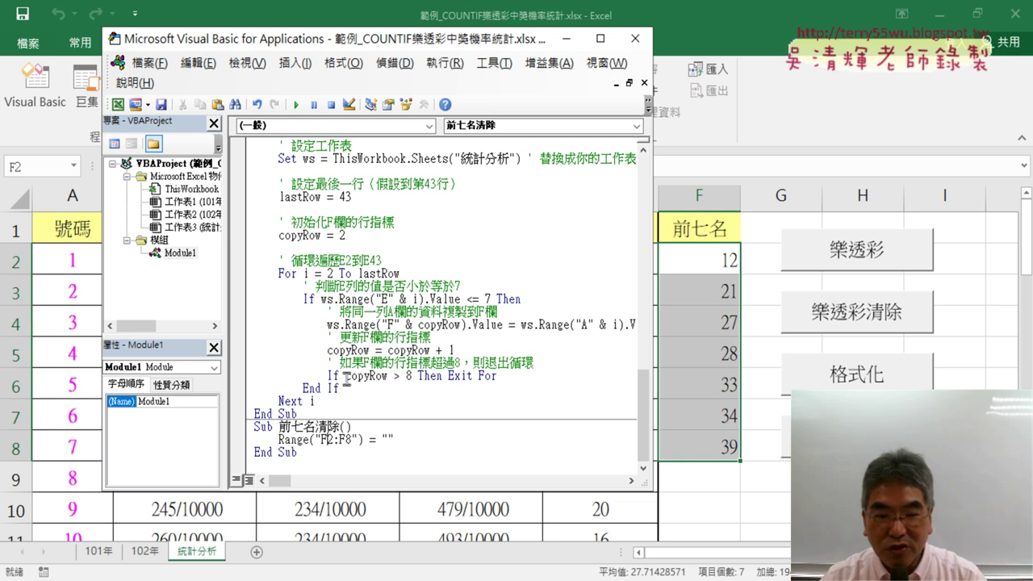
left_click(299, 106)
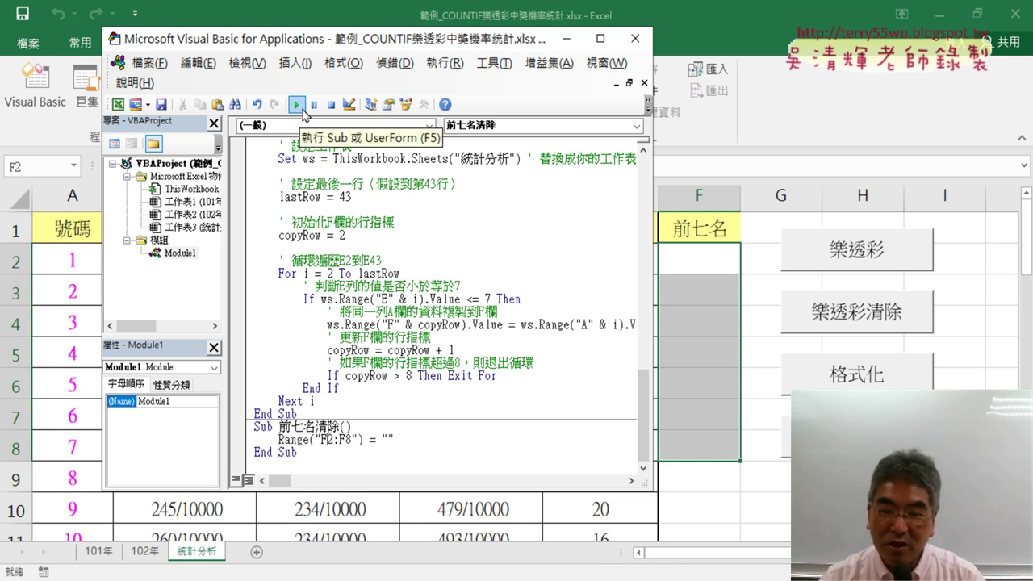
Duplicate the 格式化 and 格式化清除 buttons below the originals near cell G9.
left_click(947, 374)
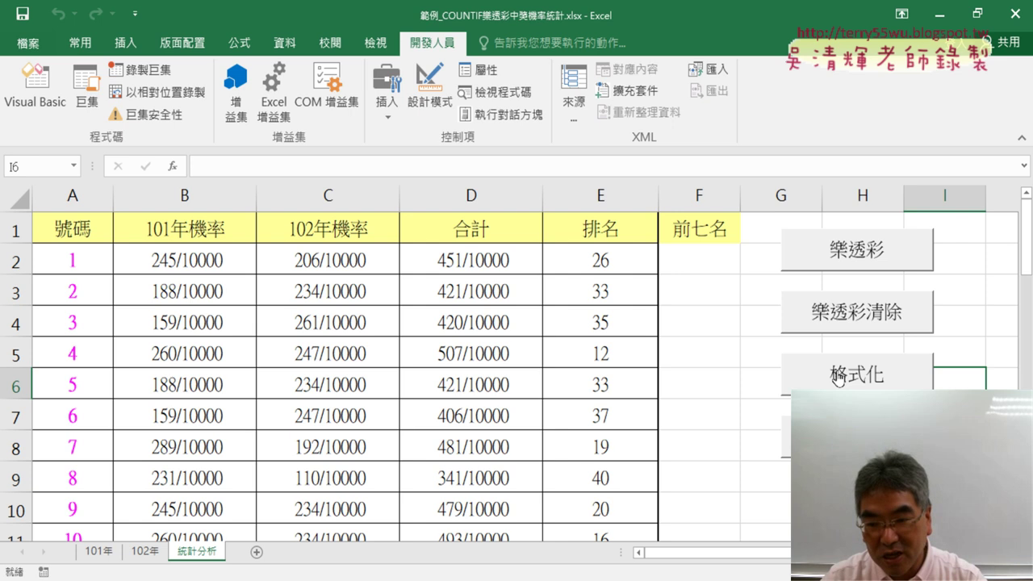
left_click(838, 377, "ctrl")
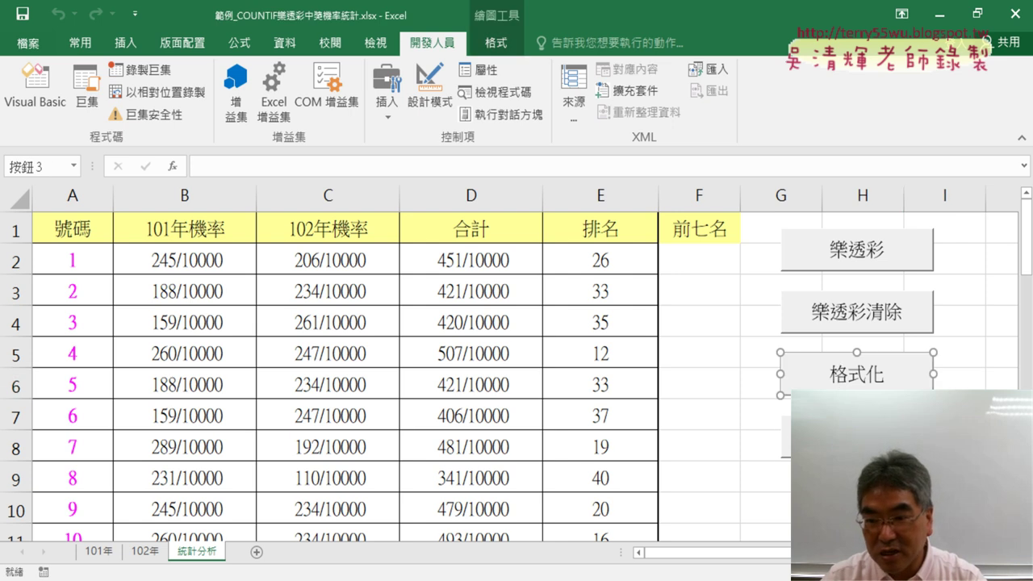
left_click(840, 436, "ctrl")
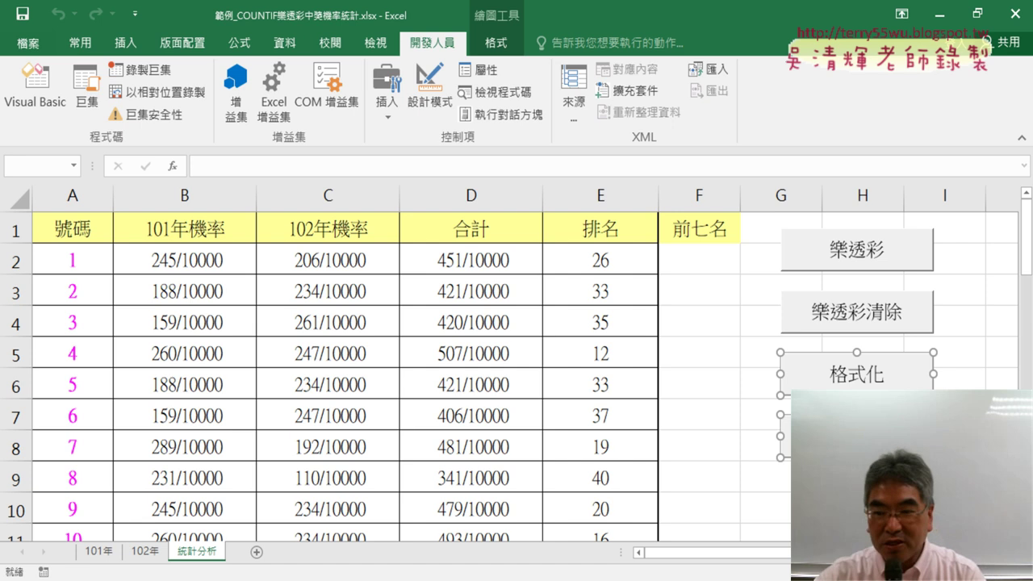
left_click(786, 472)
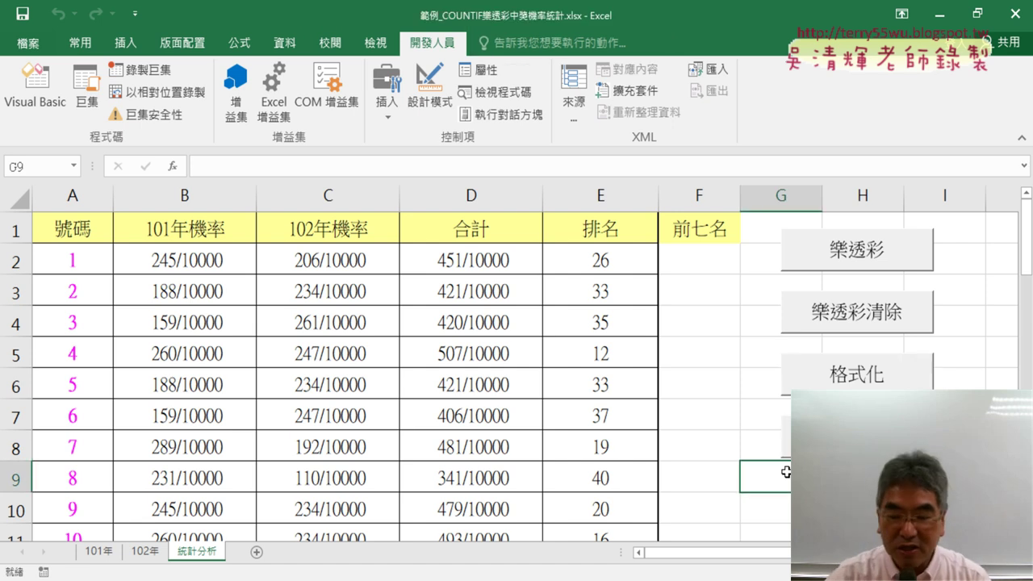
left_click(788, 483)
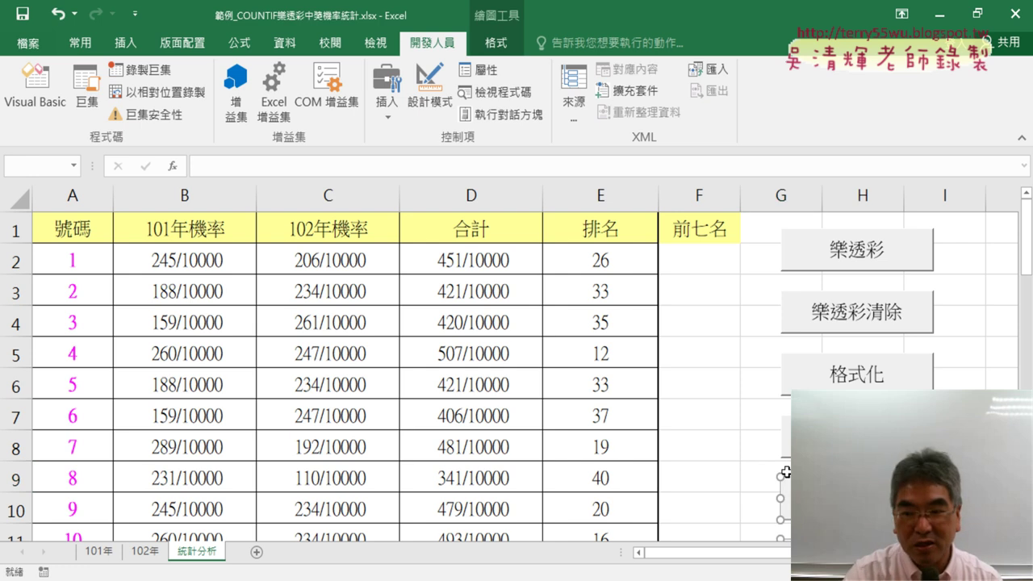
scroll(945, 390, "down", 2)
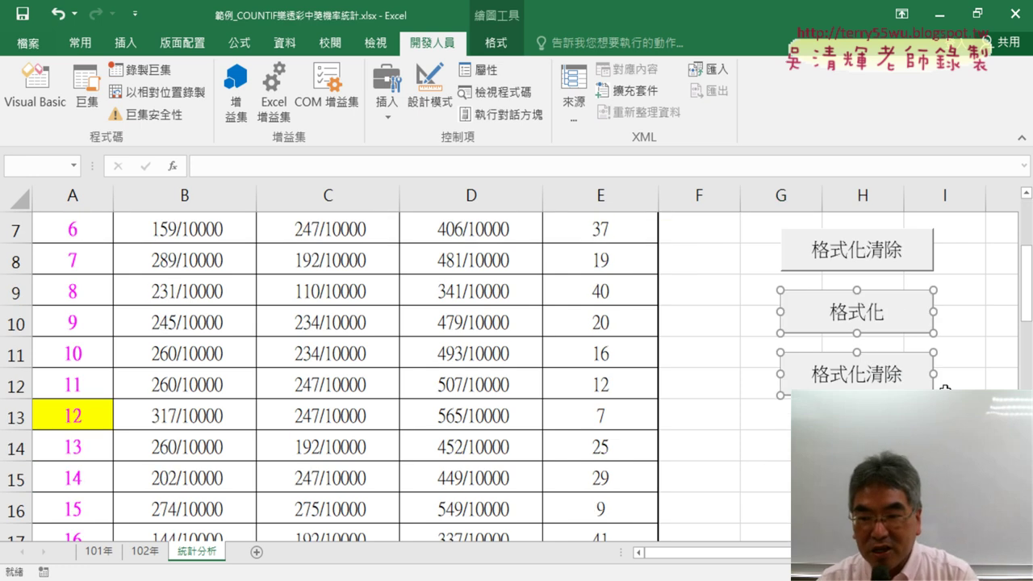
Assign the 前七名 macro to the copied 格式化 button and caption it 前七名.
left_click(971, 347)
right_click(879, 321)
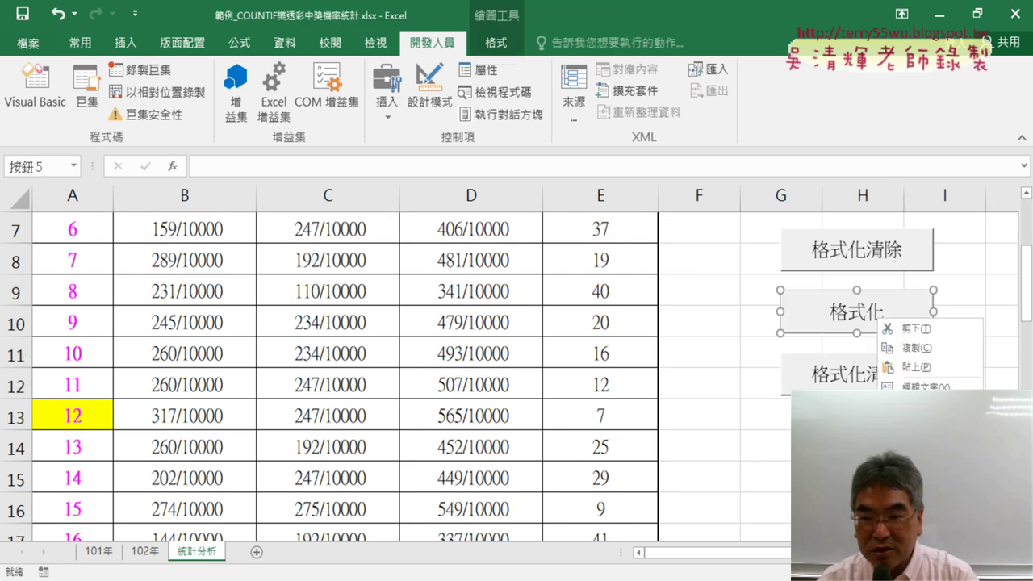
left_click(908, 440)
left_click(739, 318)
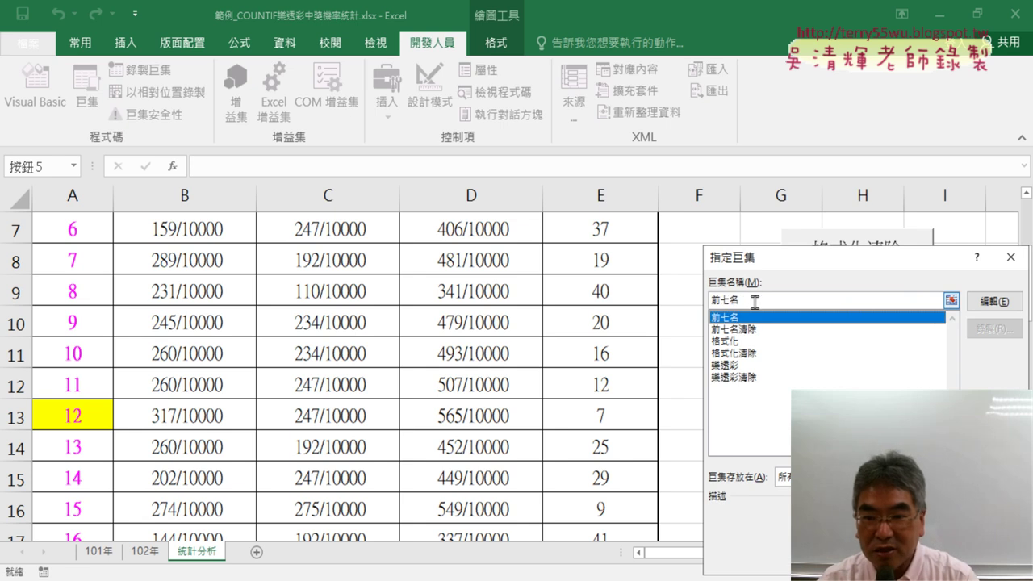
double_click(755, 301)
key("ctrl+c")
right_click(726, 301)
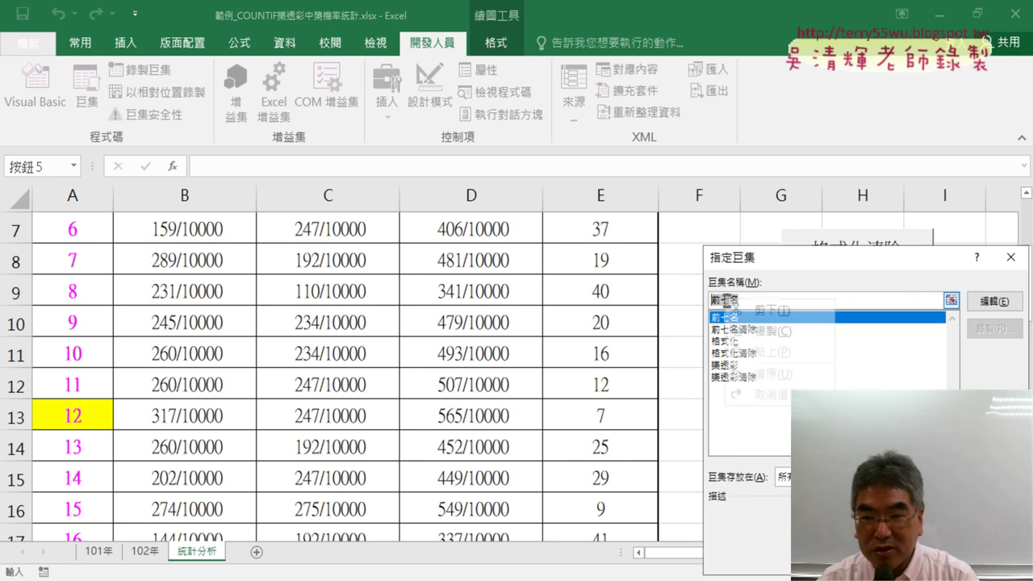
left_click(759, 331)
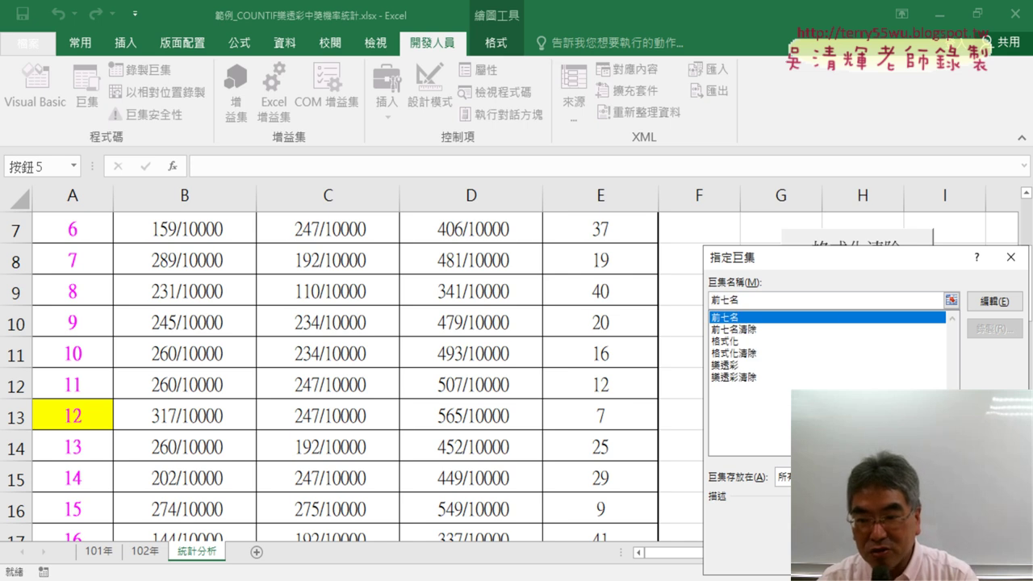
left_click(1010, 257)
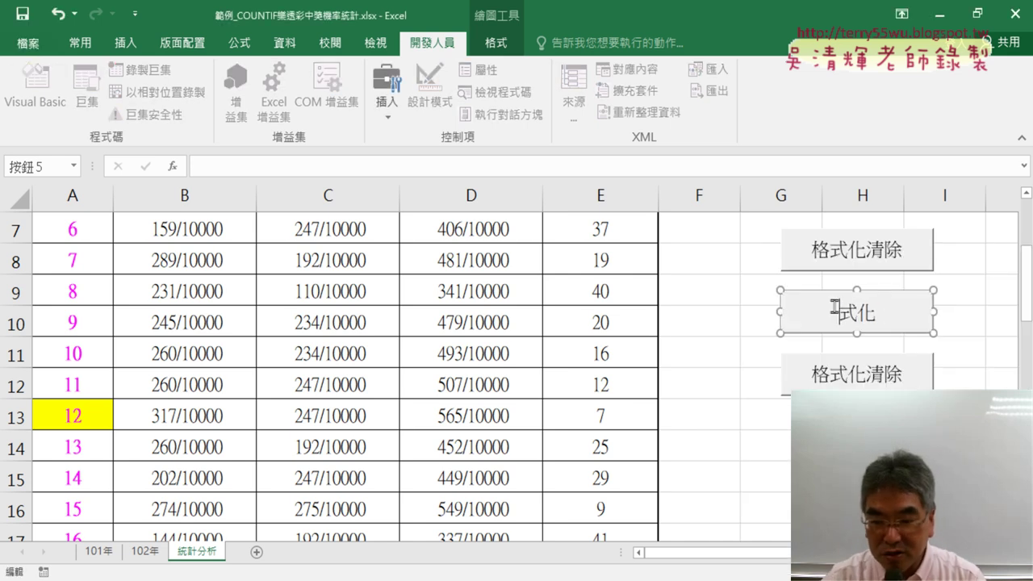
key("ctrl+a")
key("Delete")
key("ctrl+v")
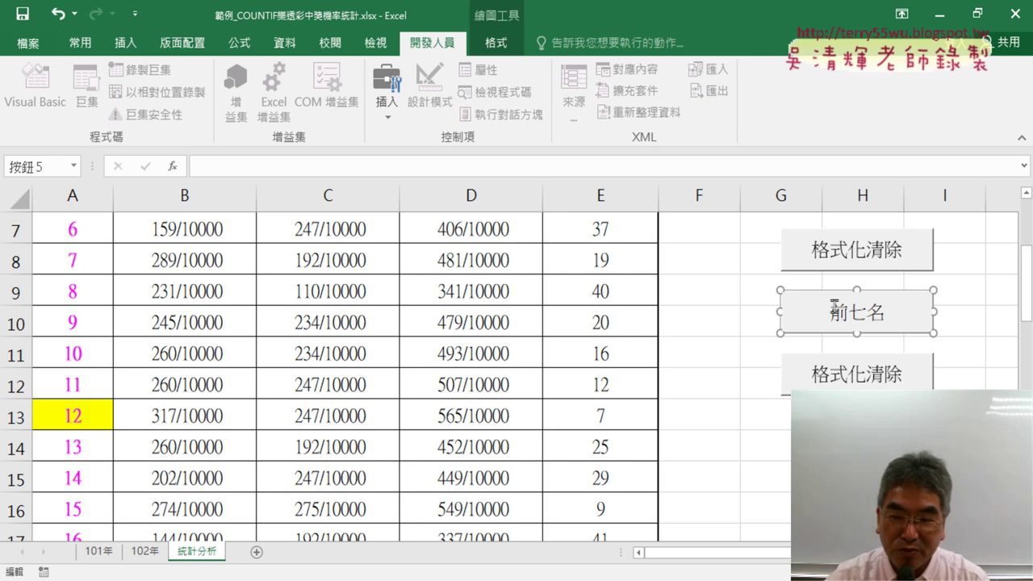
Assign the 前七名清除 macro to the copied 格式化清除 button and caption it 前七名清除.
right_click(856, 376)
left_click(896, 505)
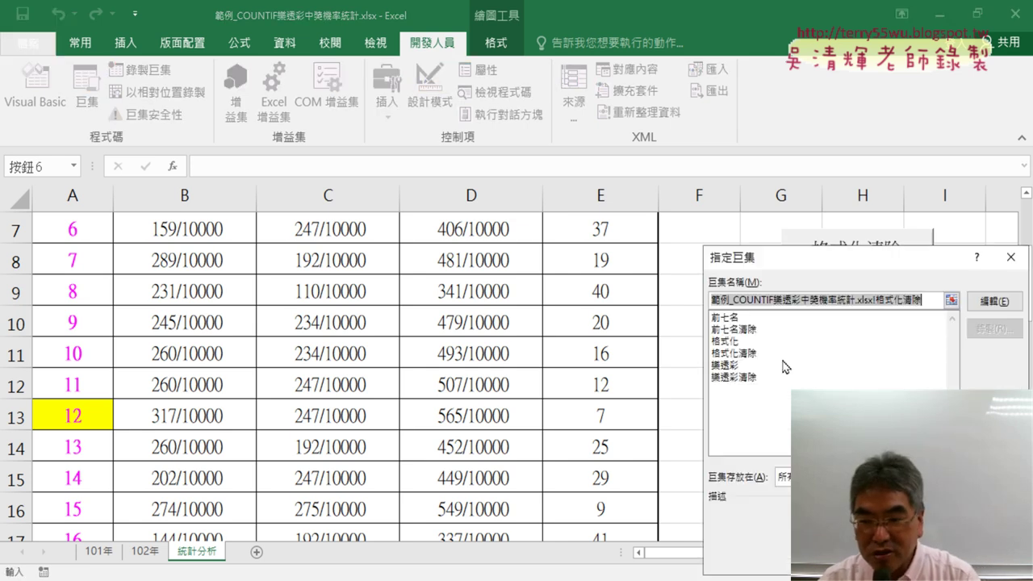
left_click(752, 330)
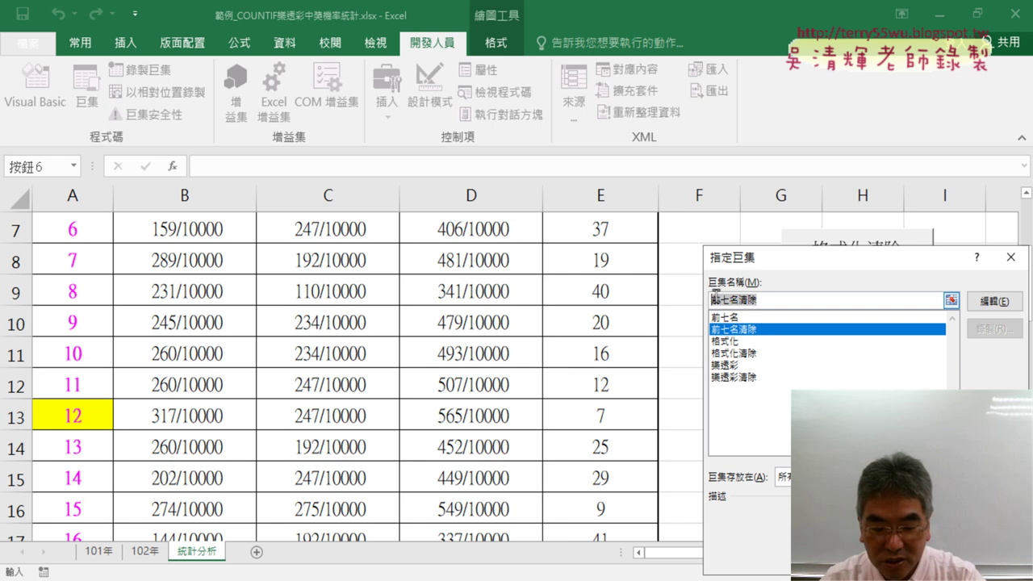
key("Return")
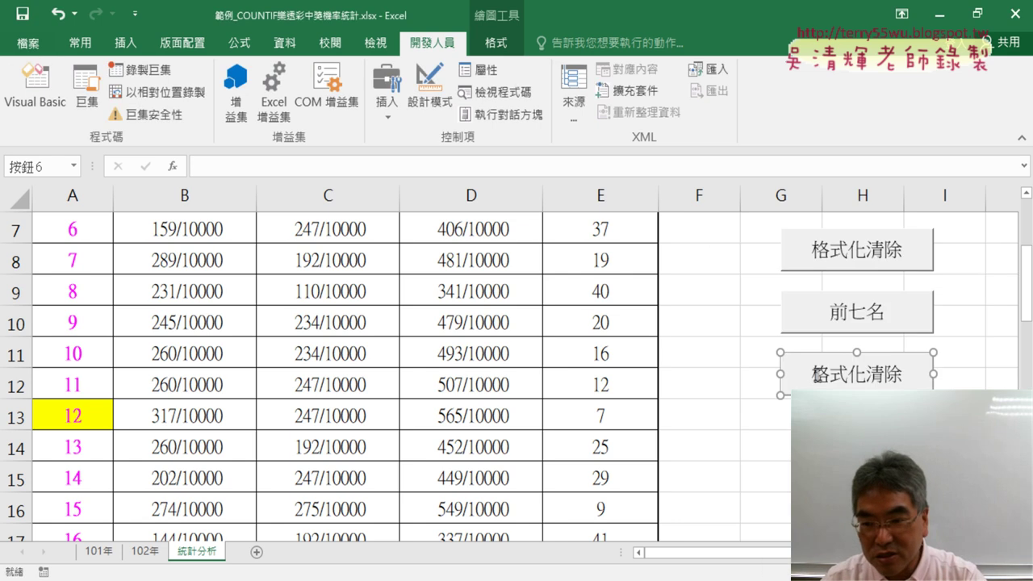
left_click(819, 374)
key("Delete")
key("Delete")
key("Delete")
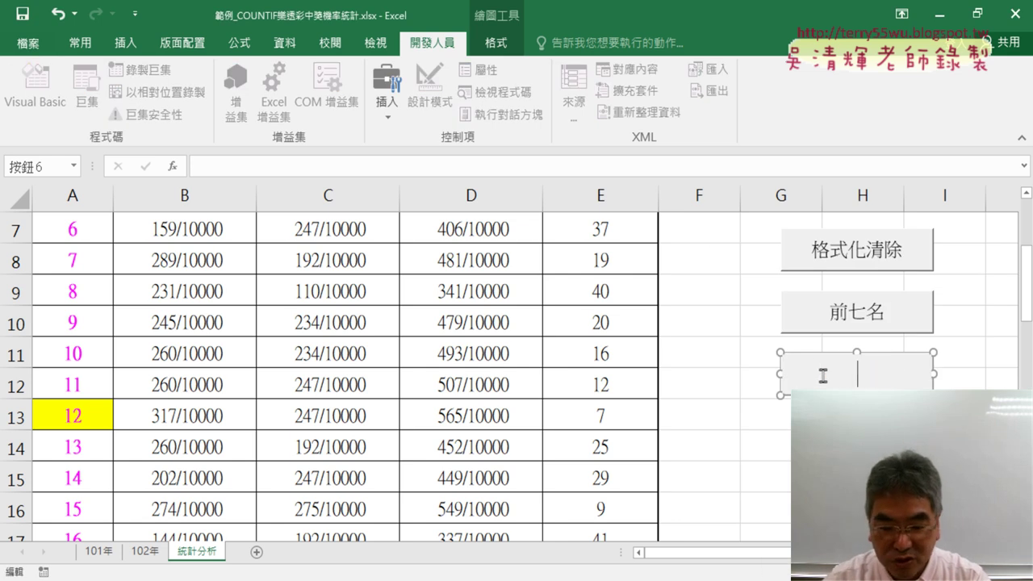
type("前七名清除")
left_click(945, 509)
scroll(517, 372, "up", 2)
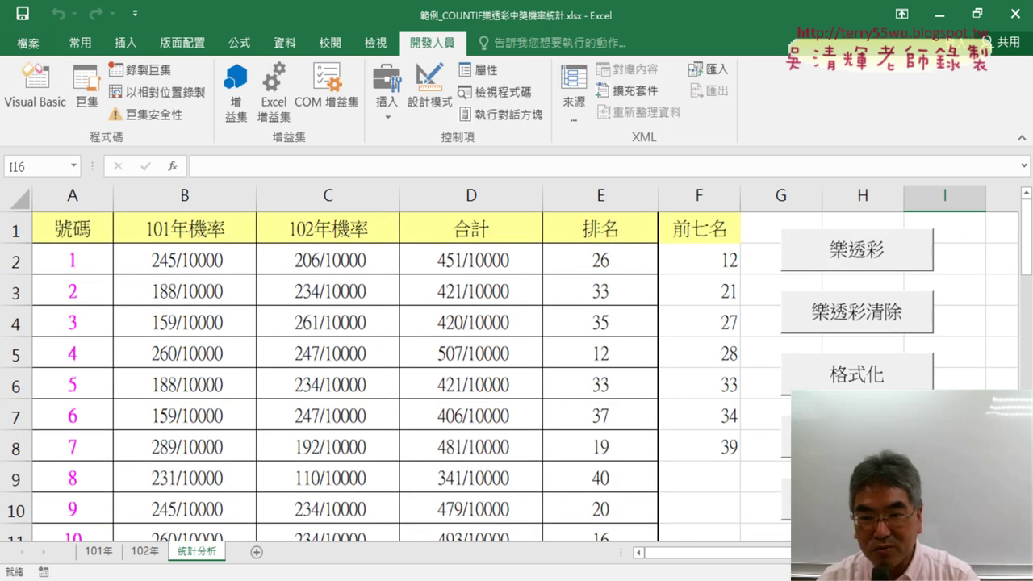
scroll(516, 371, "down", 1)
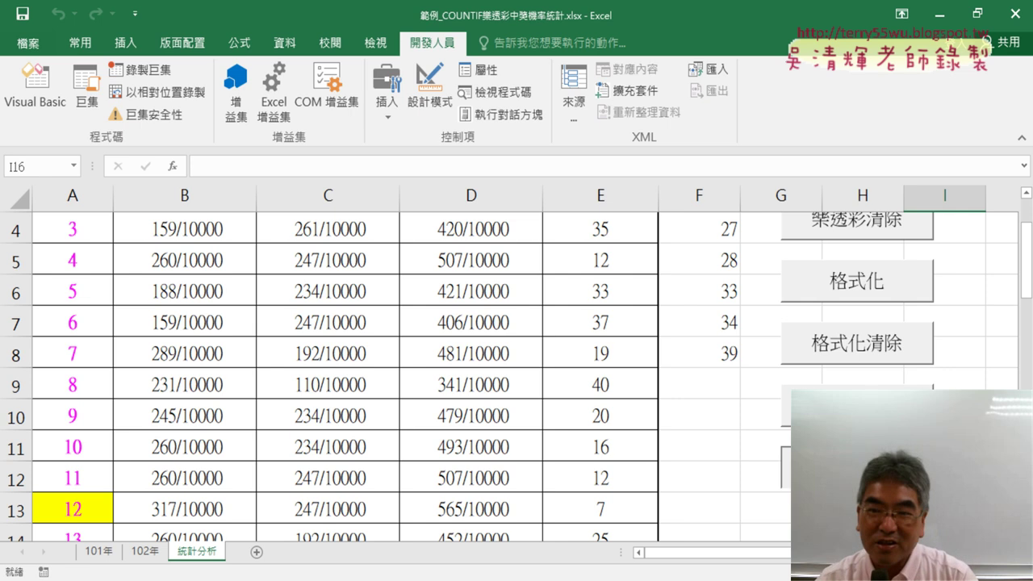
scroll(723, 293, "up", 1)
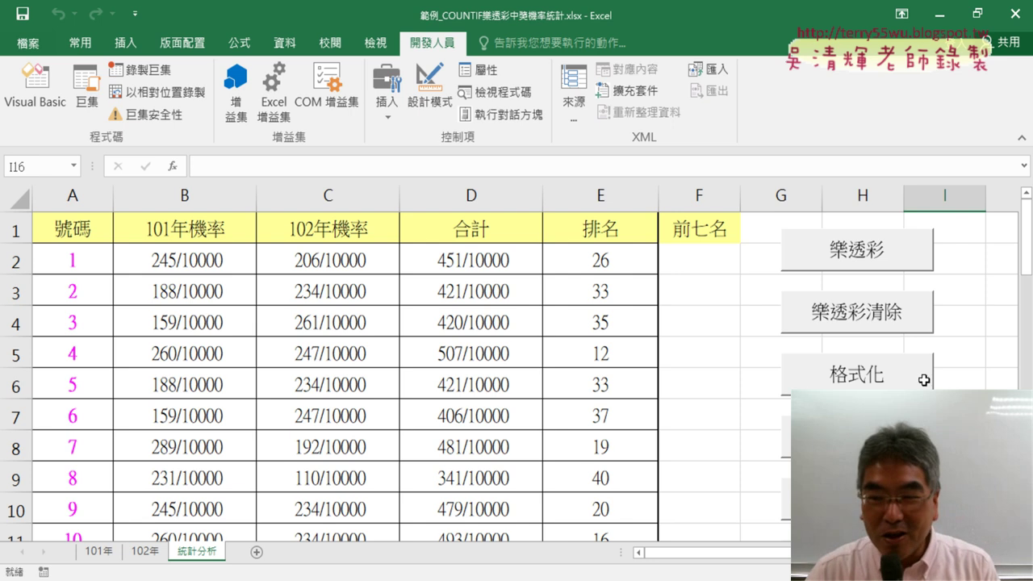
scroll(925, 369, "down", 1)
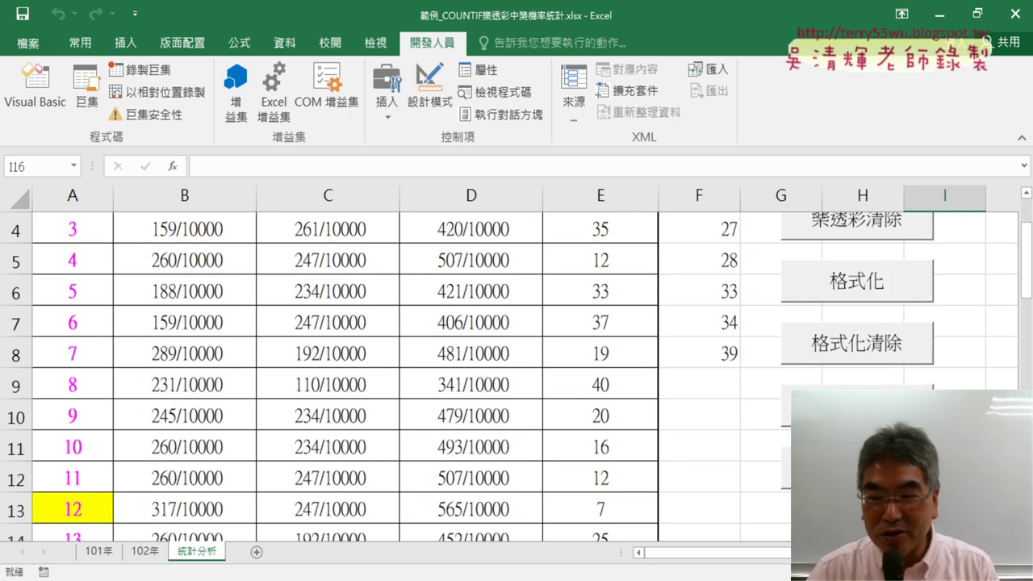
In the Google Docs code page, add a blank line after the CopyCells macro's last End Sub.
key("alt+Tab")
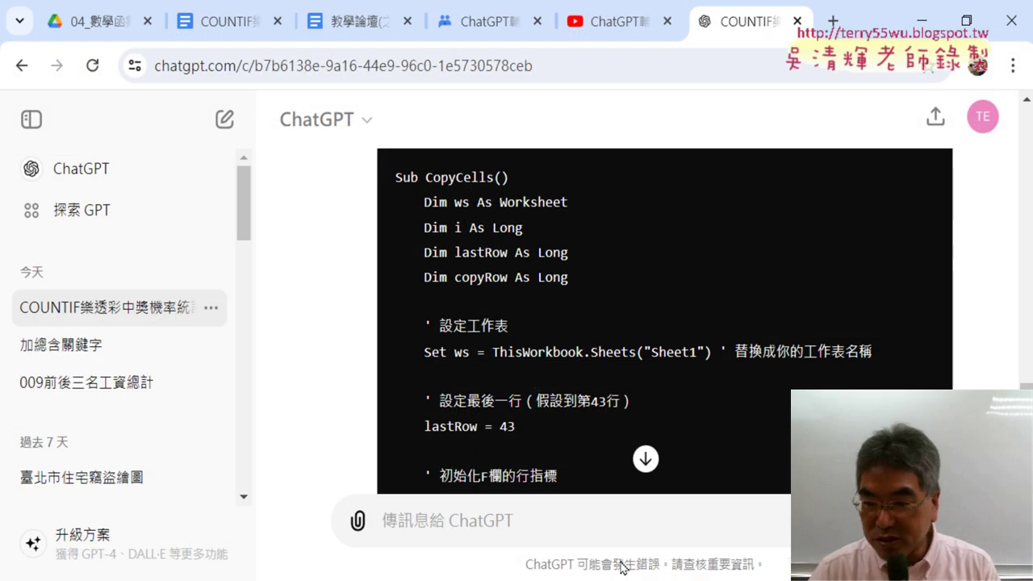
left_click(231, 22)
scroll(525, 344, "down", 1)
scroll(526, 344, "down", 3)
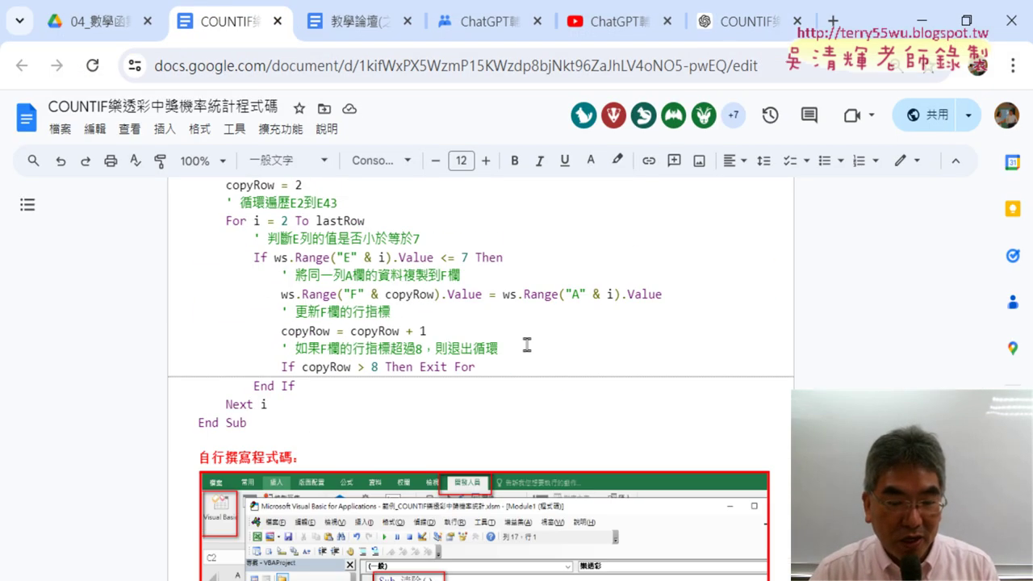
scroll(526, 345, "up", 4)
scroll(231, 210, "up", 1)
mouse_move(198, 210)
left_mouse_down()
mouse_move(273, 255)
mouse_move(351, 368)
left_mouse_up()
scroll(350, 367, "down", 3)
left_click(247, 438)
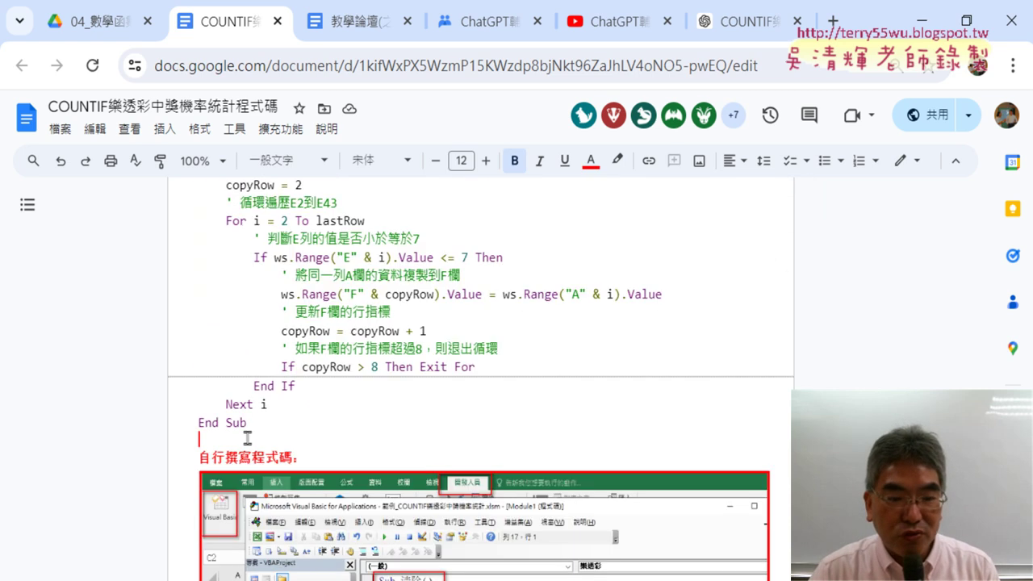
key("Return")
key("Return")
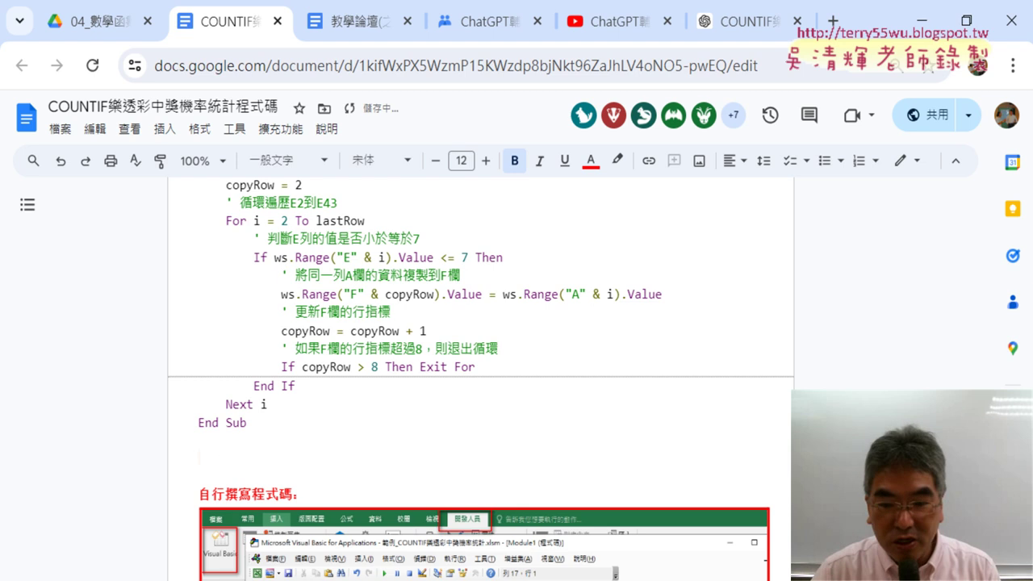
Copy the 前七名清除 macro from the VBA editor and paste it below the CopyCells code.
key("alt+Tab")
mouse_move(303, 453)
left_mouse_down()
mouse_move(240, 437)
mouse_move(240, 427)
left_mouse_up()
key("ctrl+c")
left_click(694, 452)
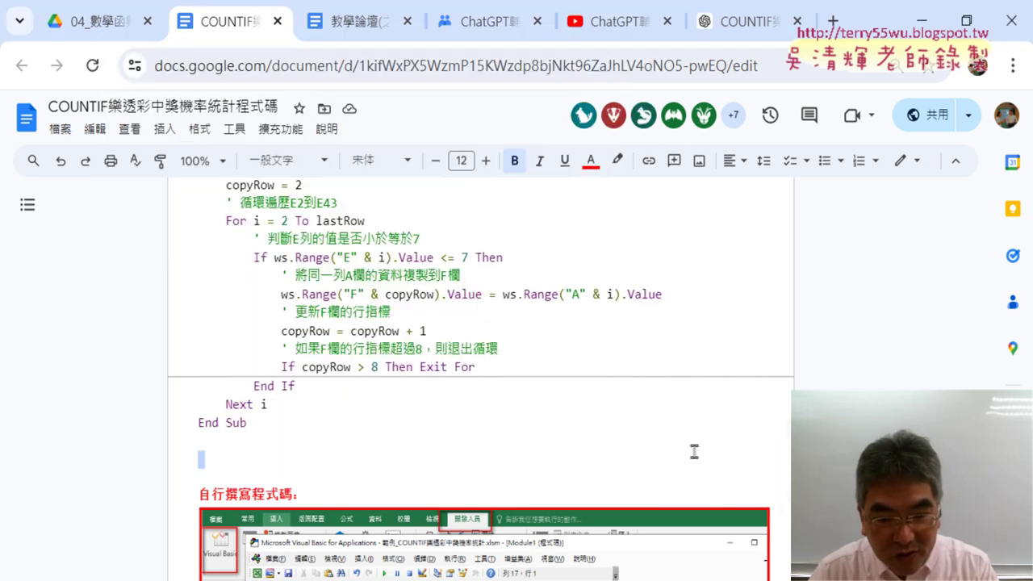
left_click(203, 441)
key("ctrl+v")
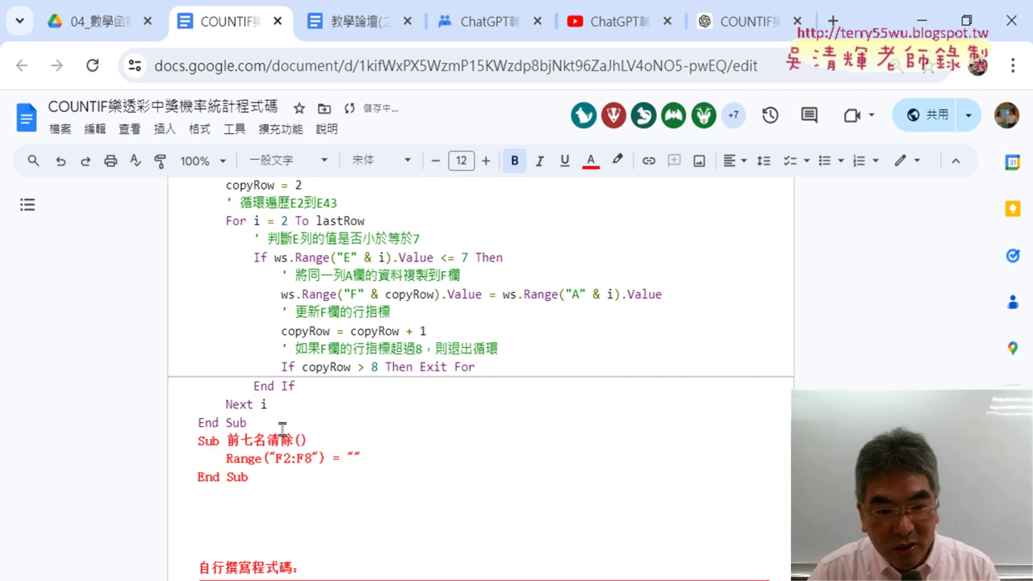
left_click(282, 423)
key("Return")
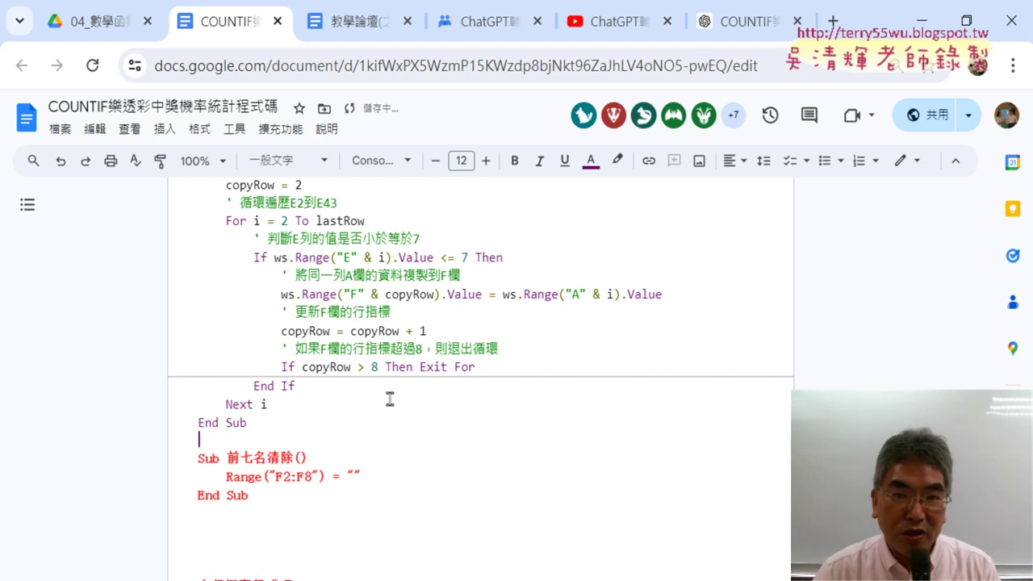
Hide the class management window and select the pasted 前七名清除 block.
mouse_move(787, 12)
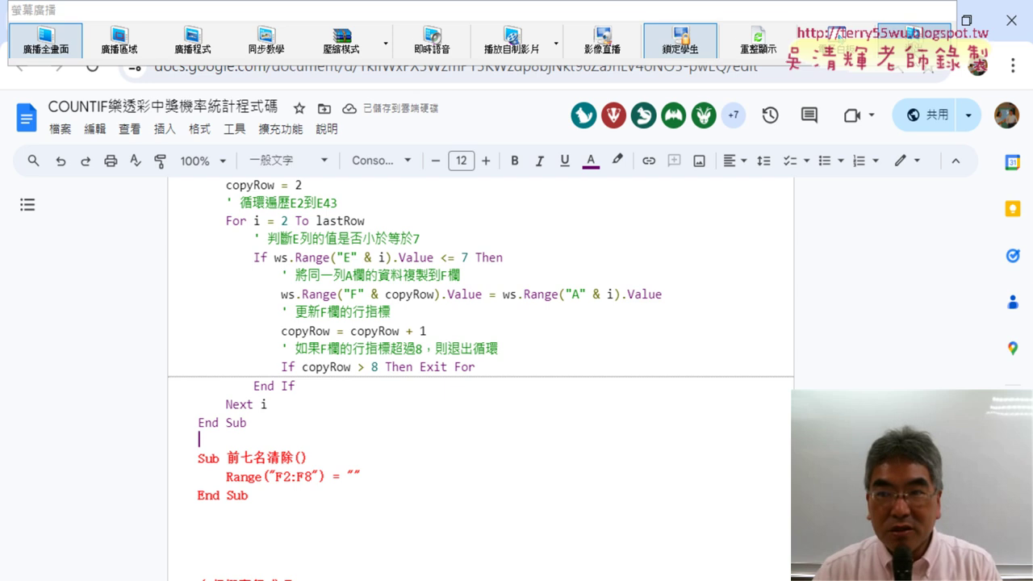
left_click(916, 44)
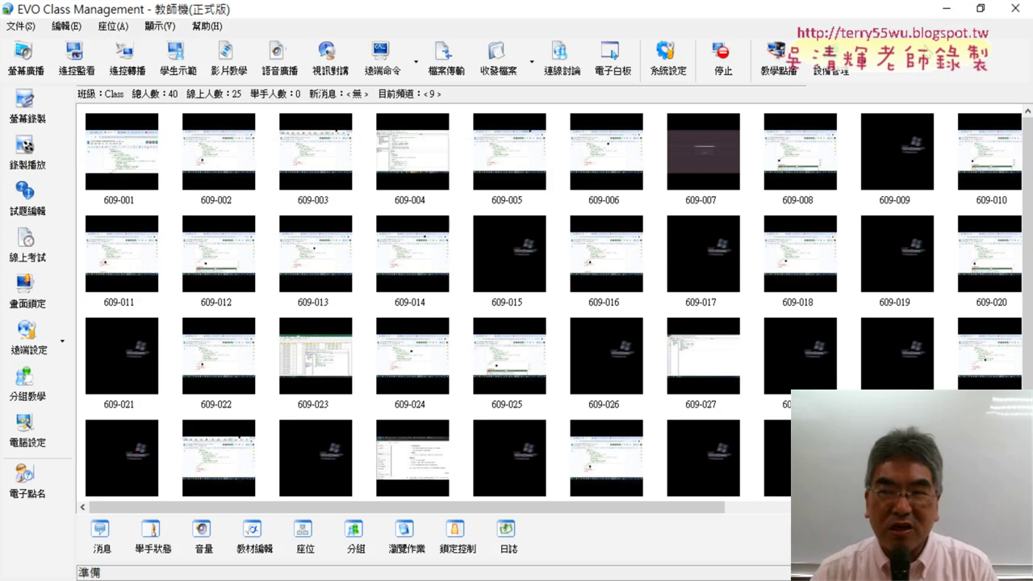
left_click(946, 9)
mouse_move(250, 496)
left_mouse_down()
mouse_move(222, 489)
mouse_move(190, 459)
left_mouse_up()
left_click(280, 129)
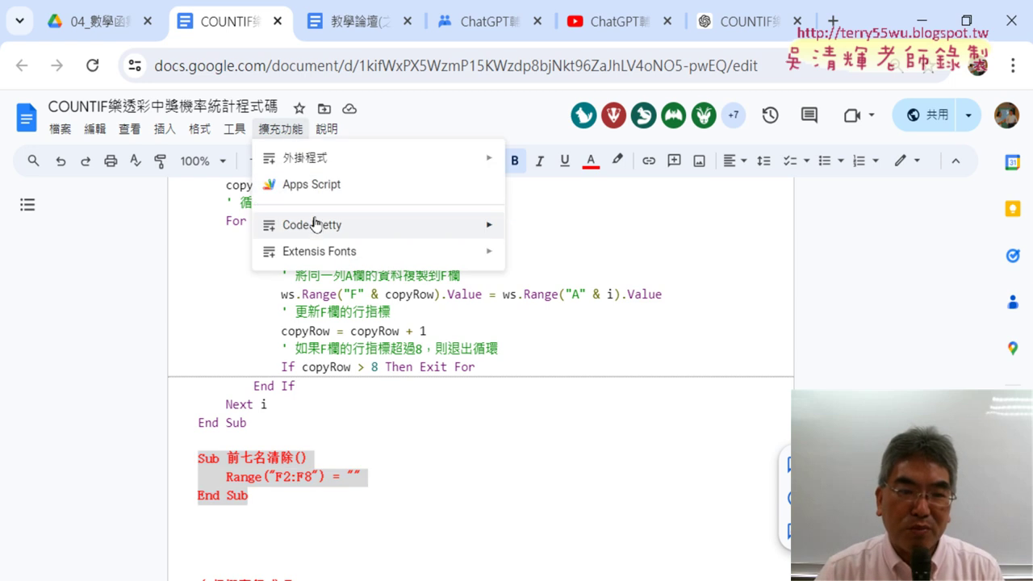
Format the 前七名清除 block with Code Pretty and delete the extra blank line after it.
mouse_move(314, 225)
left_click(556, 230)
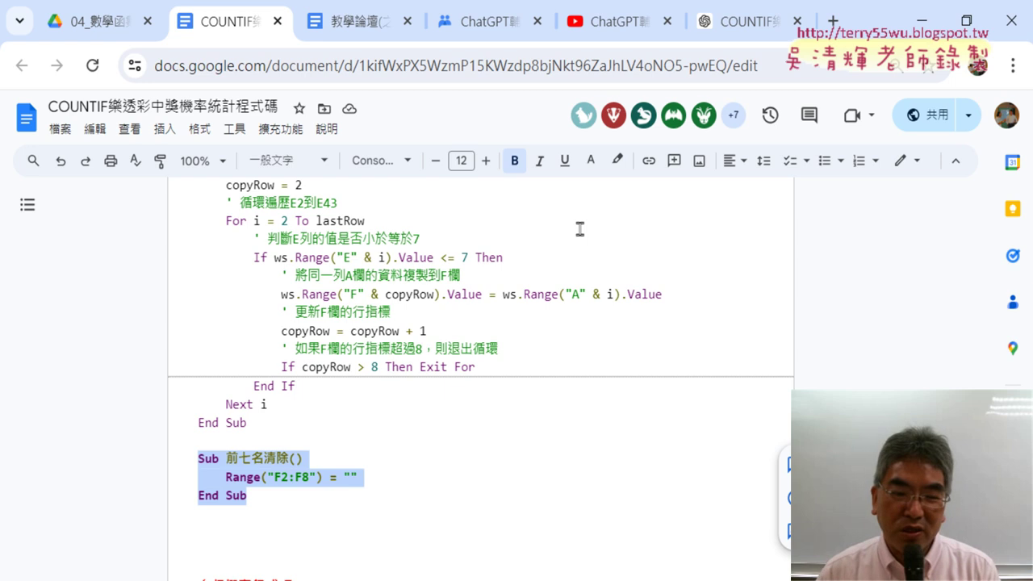
left_click(331, 505)
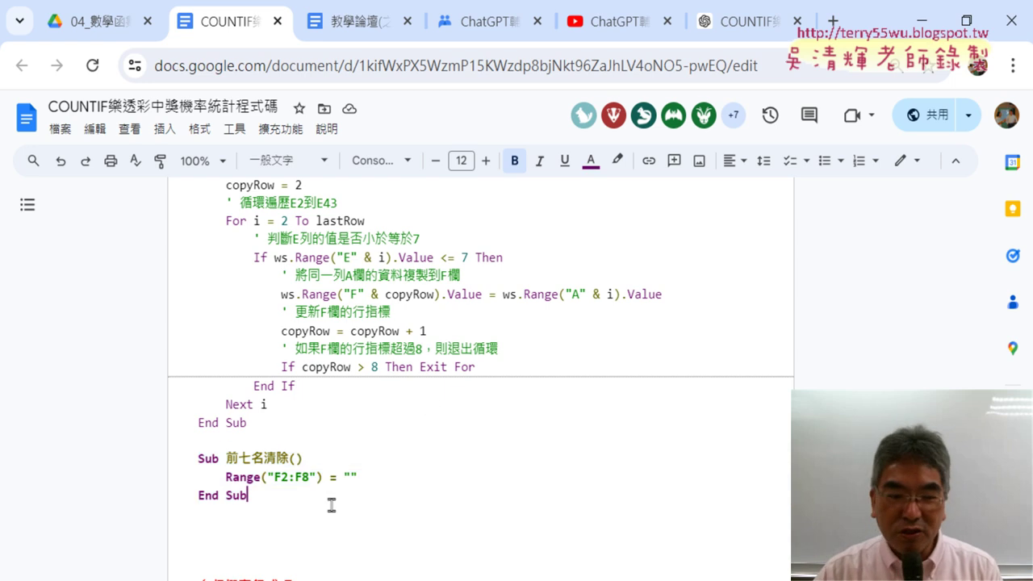
key("Delete")
key("Delete")
key("Delete")
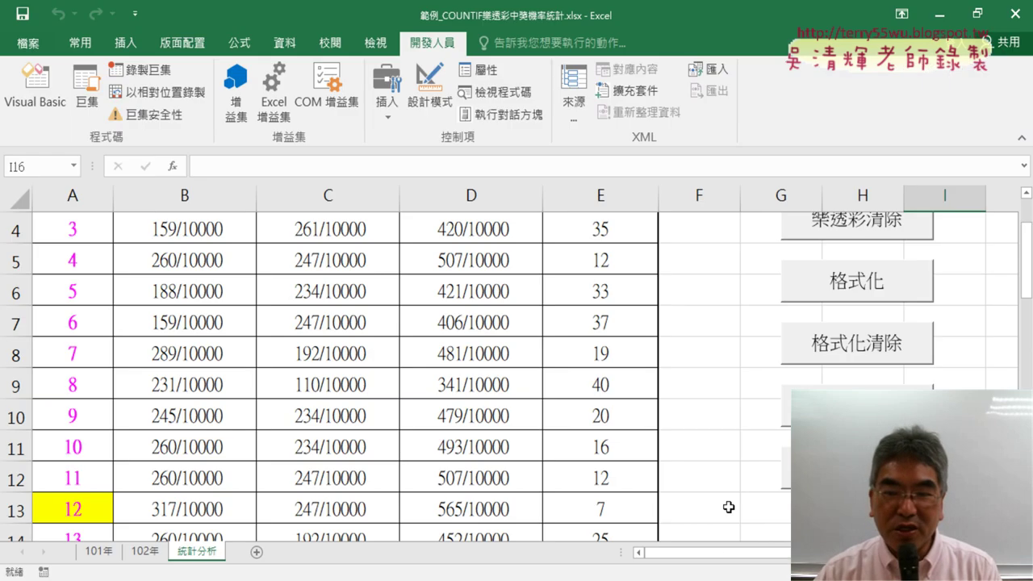
Test the 樂透彩清除, 樂透彩, 格式化 and 格式化清除 buttons on the lottery table.
scroll(718, 408, "up", 1)
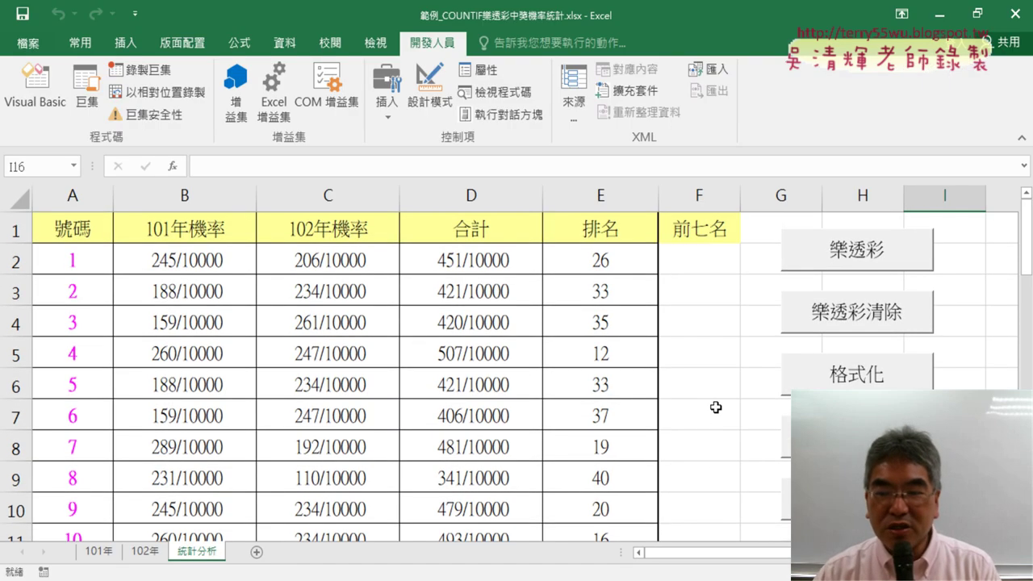
scroll(717, 406, "down", 1)
scroll(716, 407, "up", 1)
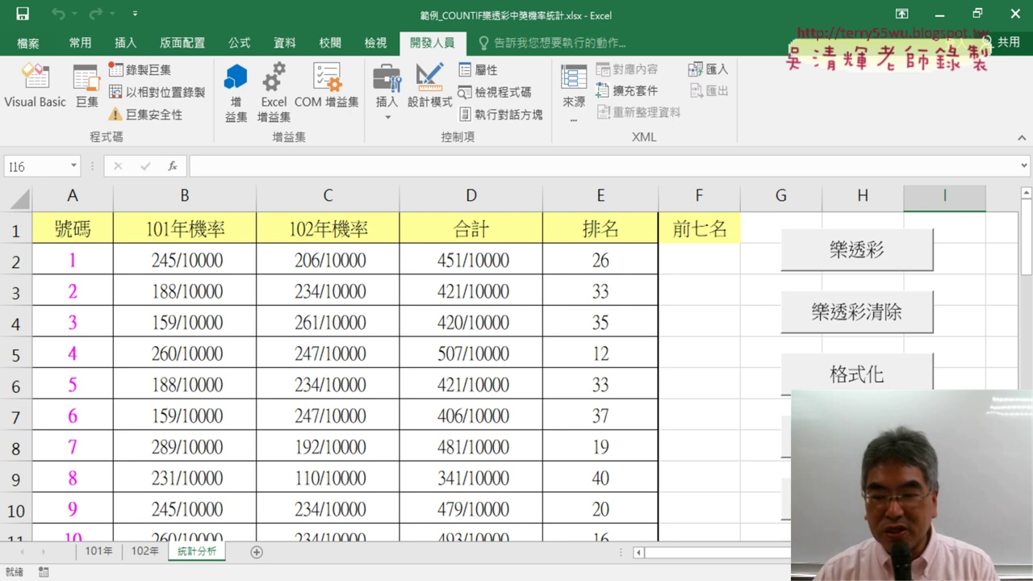
scroll(733, 319, "down", 1, "ctrl")
scroll(733, 320, "down", 1, "ctrl")
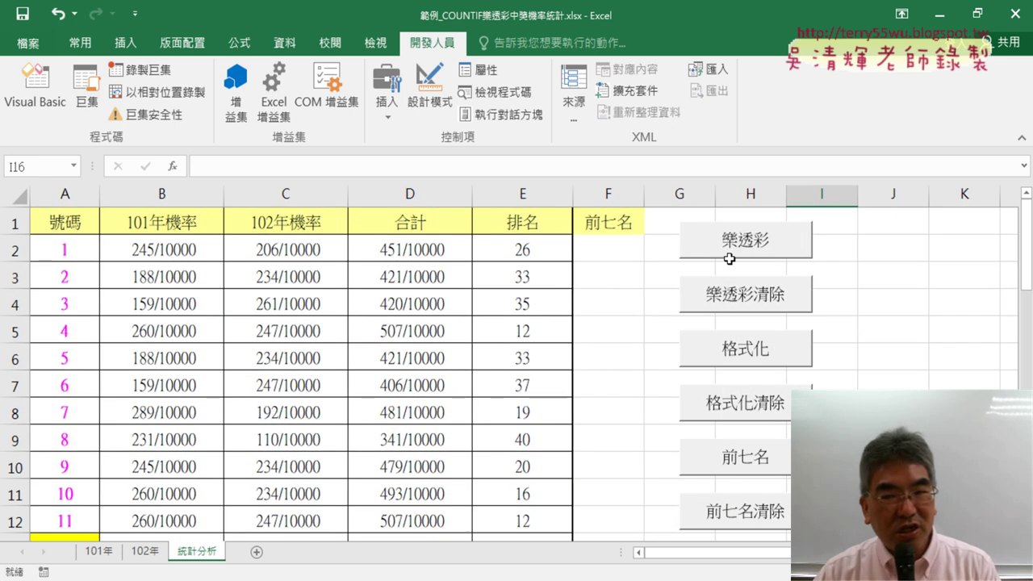
left_click(751, 299)
left_click(754, 246)
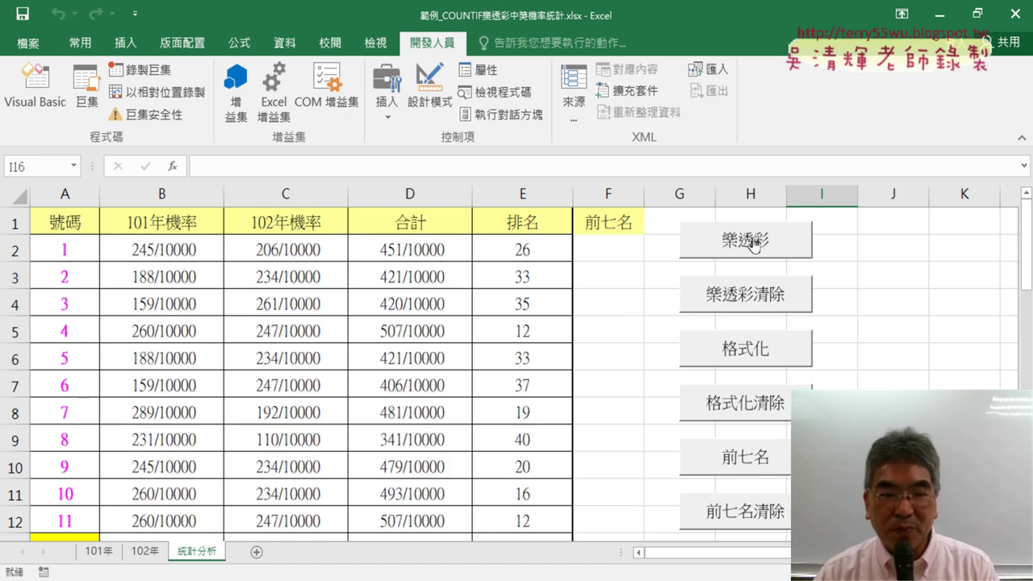
left_click(754, 409)
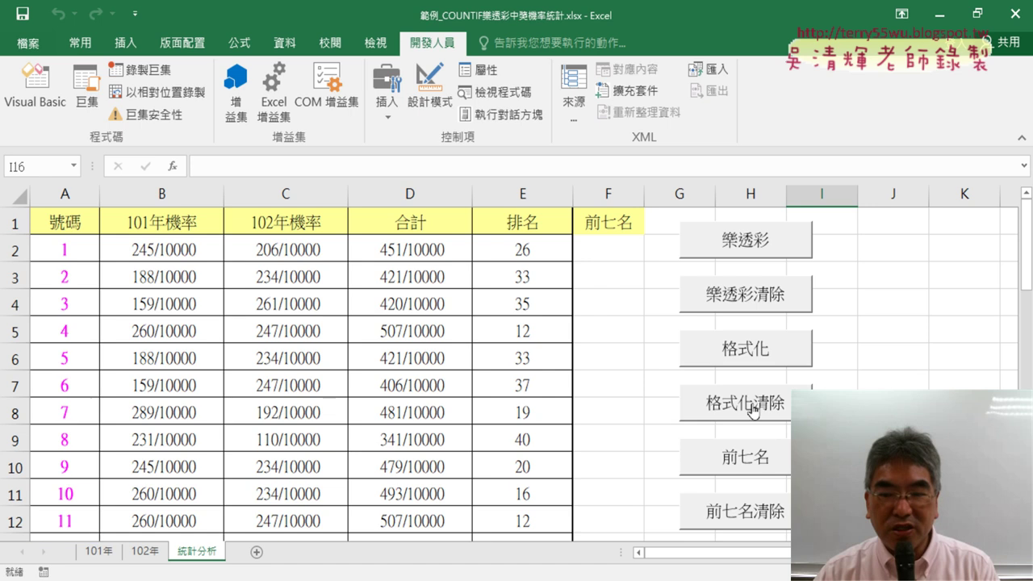
left_click(747, 355)
left_click(747, 401)
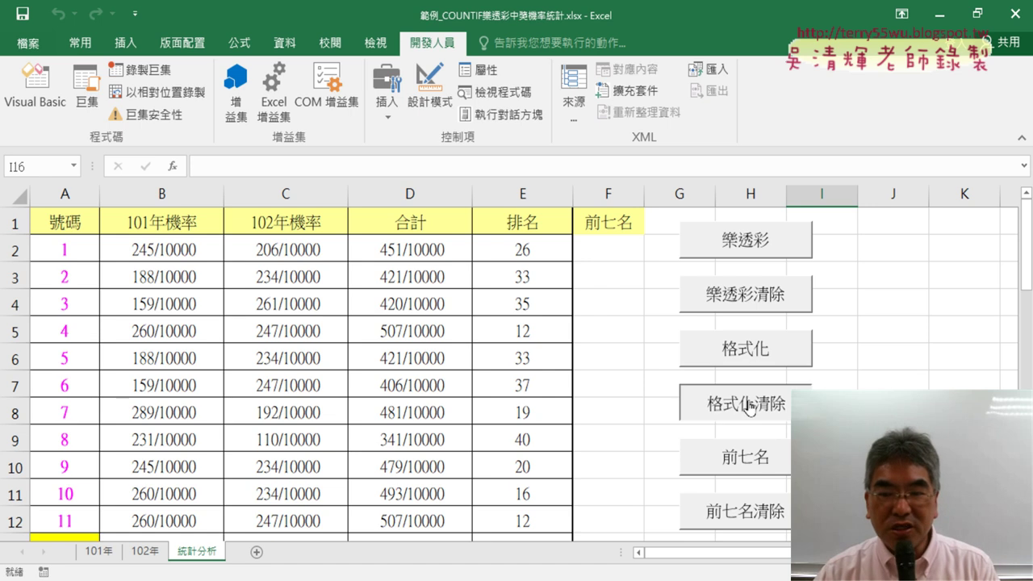
Run 前七名 and 前七名清除 in turn, filling F2:F8 and leaving it empty.
left_click(751, 467)
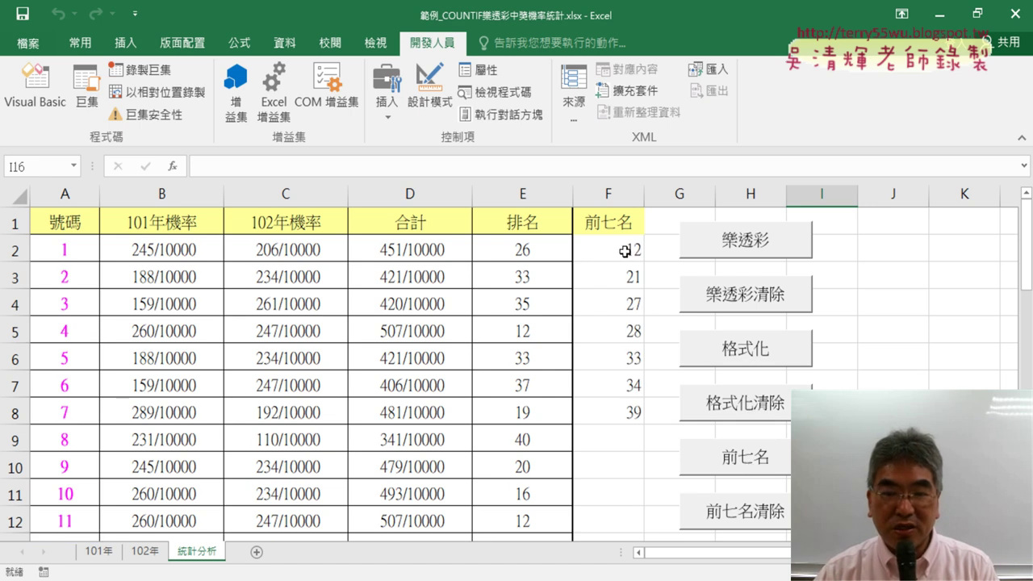
left_click_drag(630, 250, 628, 431)
left_click(773, 521)
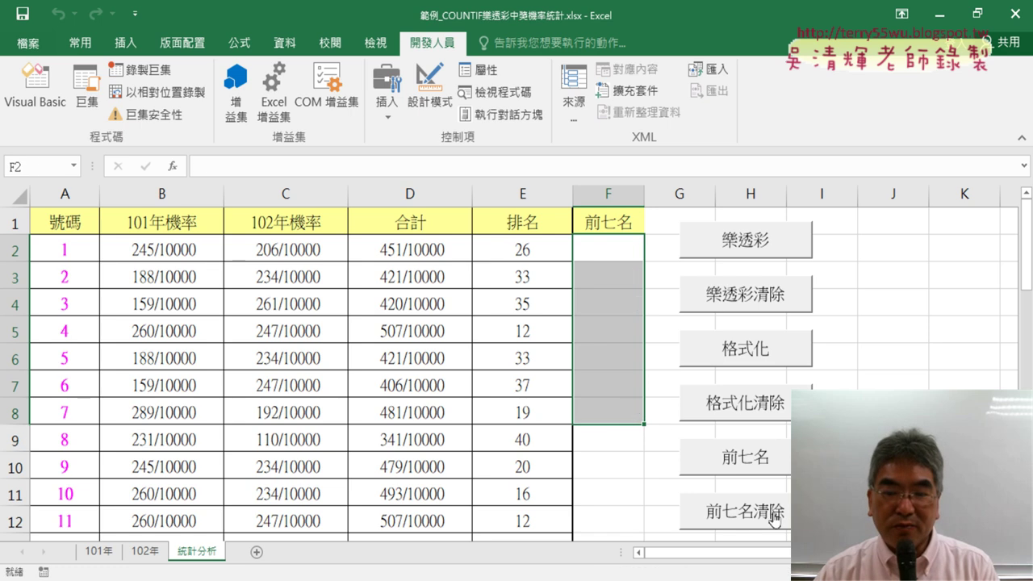
left_click(778, 466)
left_click(777, 511)
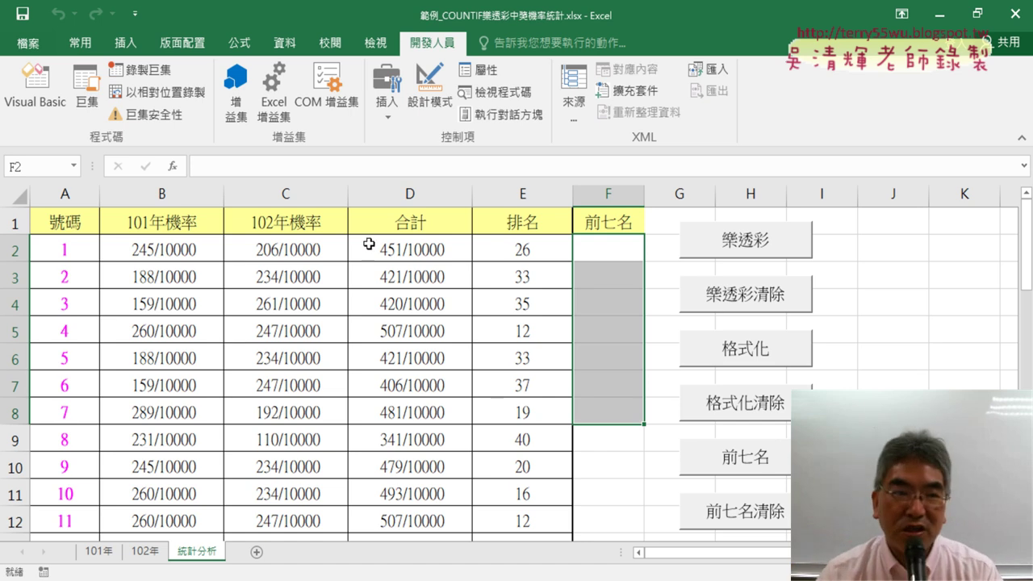
Open Save As and set the file type to Excel Macro-Enabled Workbook (*.xlsm).
left_click(29, 42)
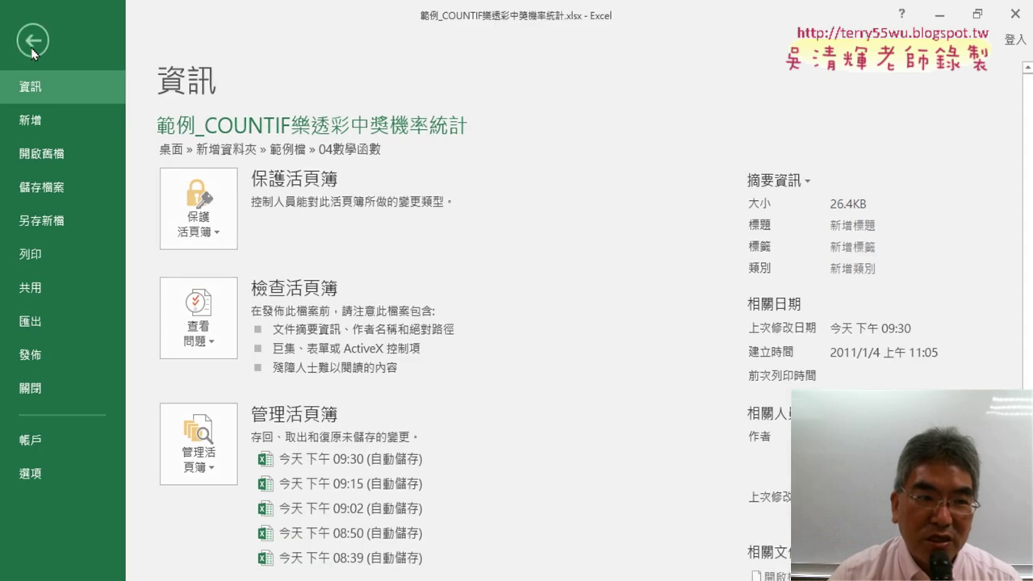
left_click(57, 227)
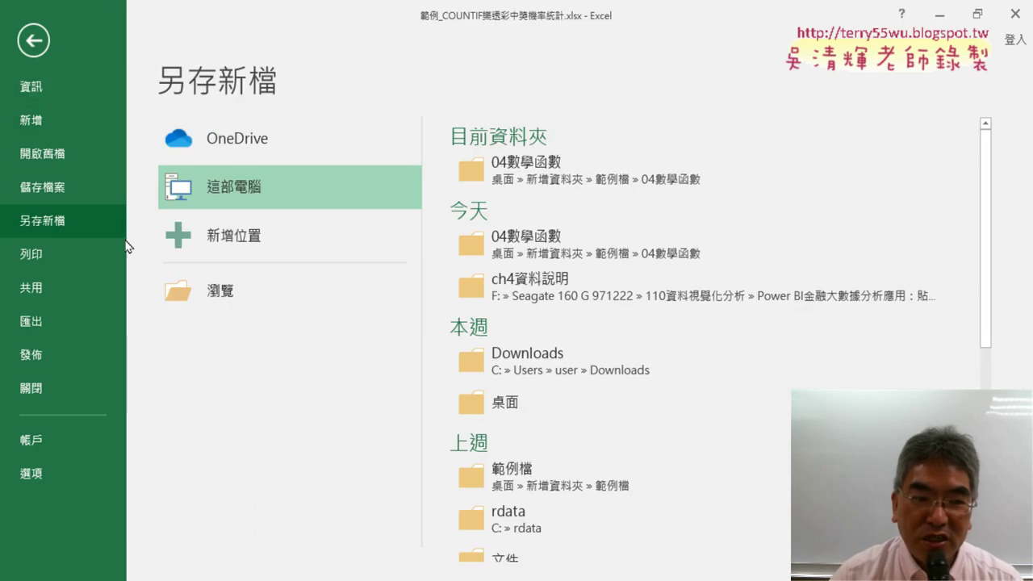
left_click(280, 288)
left_click(388, 300)
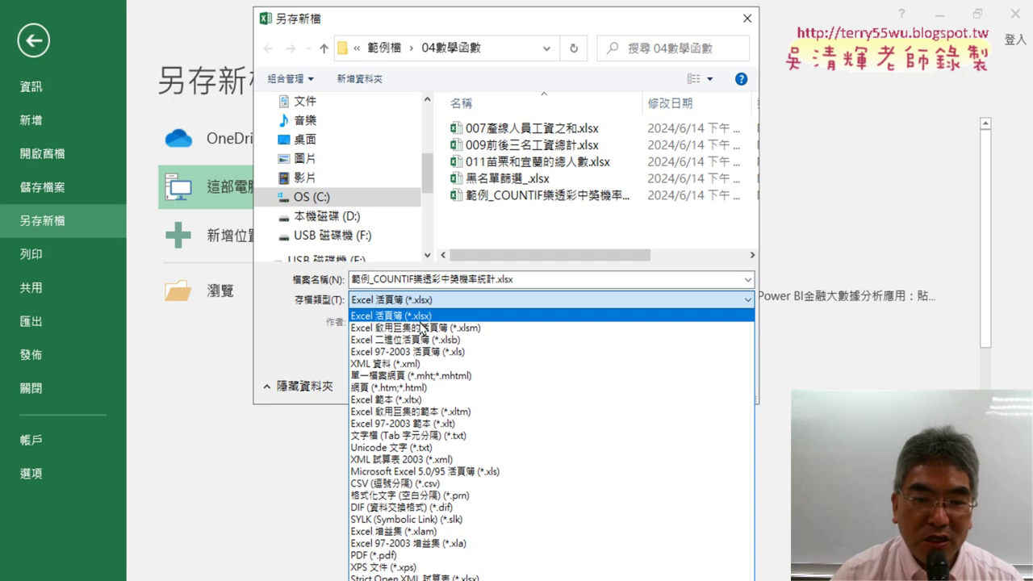
left_click(422, 325)
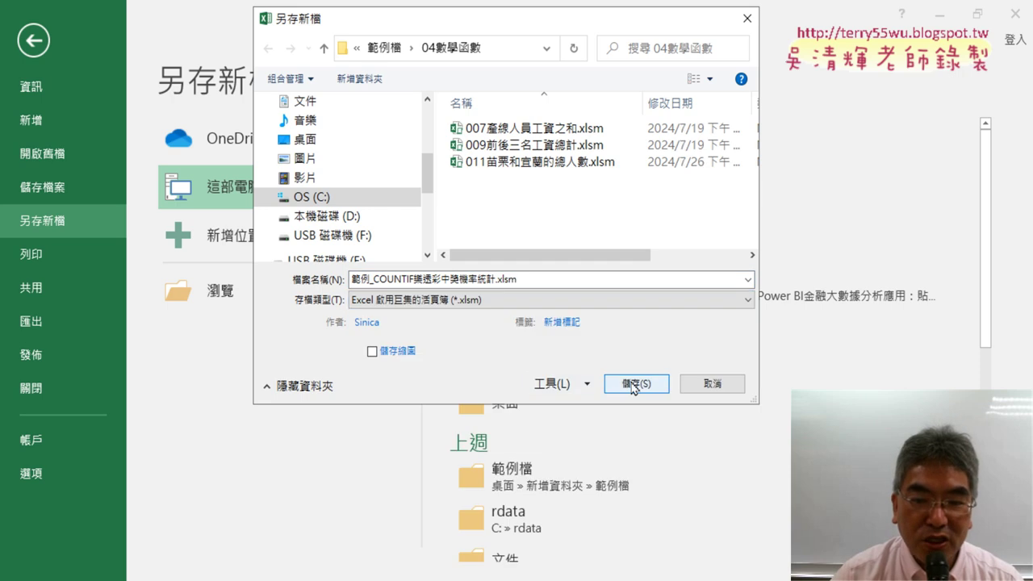